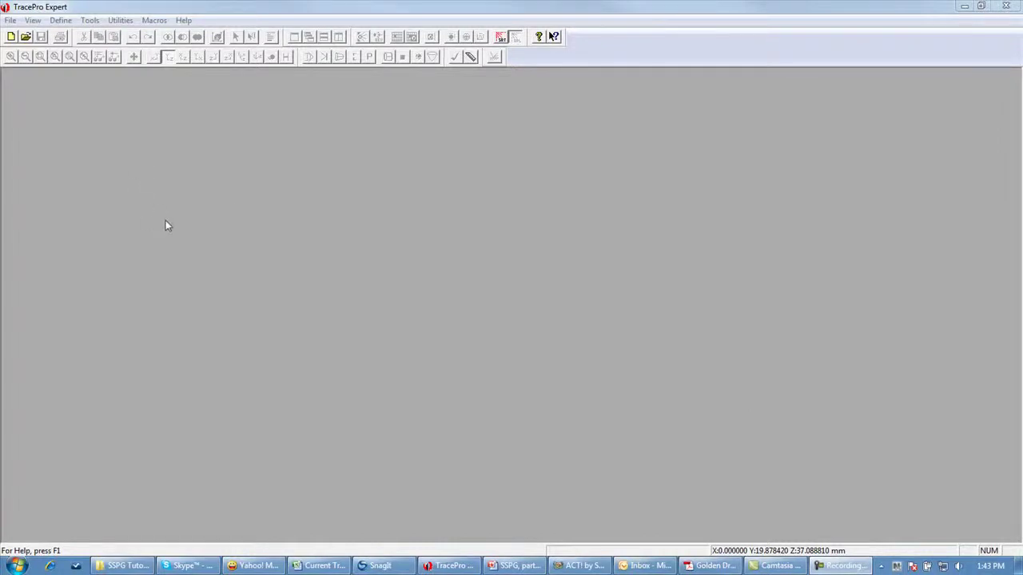
Step: Open the Surface Source Property Generator utility
{"action": "left_click", "coordinate": [120, 21]}
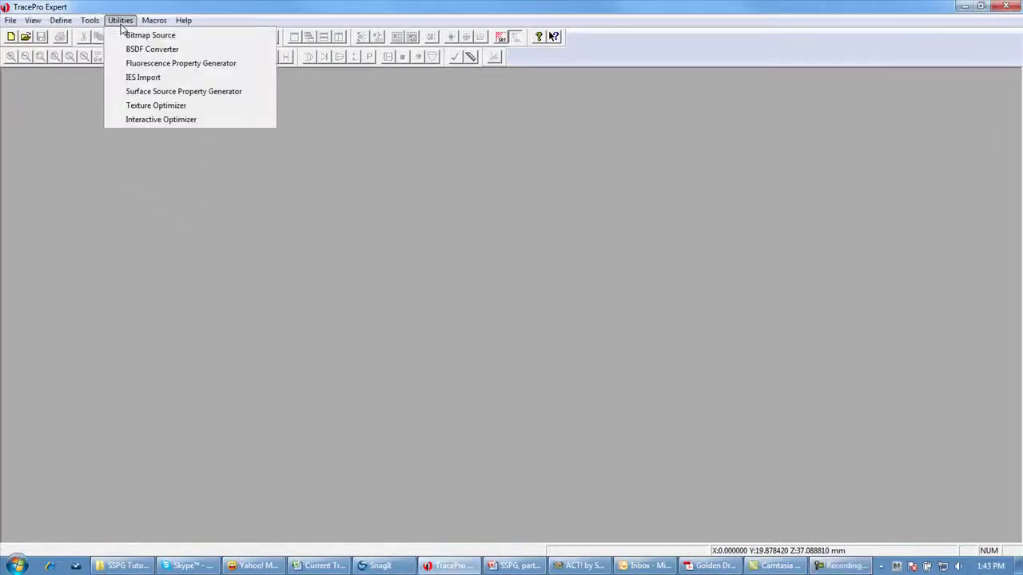
{"action": "left_click", "coordinate": [177, 90]}
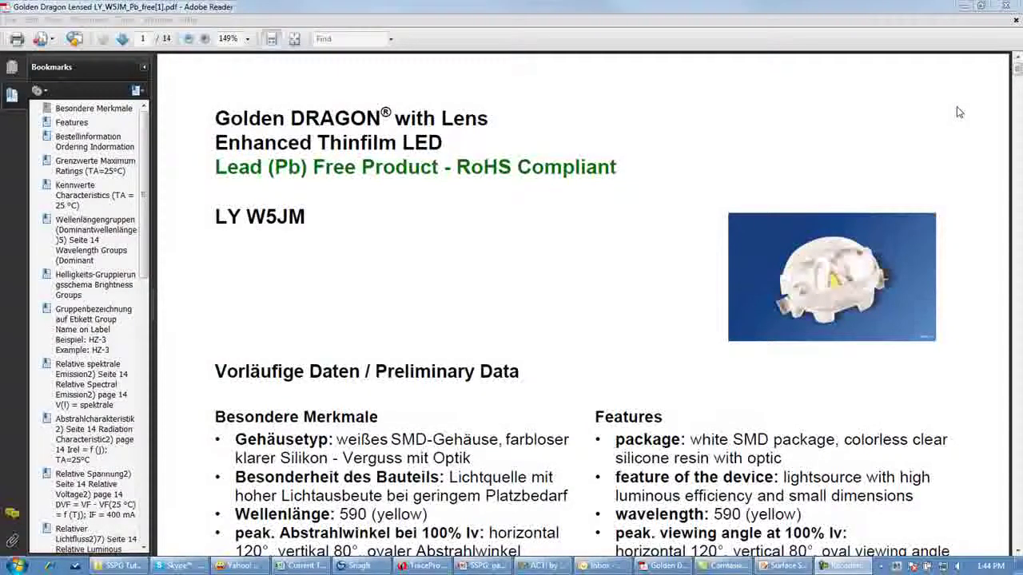
Step: In the Golden Dragon LED datasheet in Adobe Reader, examine the relative spectral emission and radiation characteristic charts
{"action": "left_click_drag", "start_coordinate": [1017, 69], "coordinate": [1017, 247]}
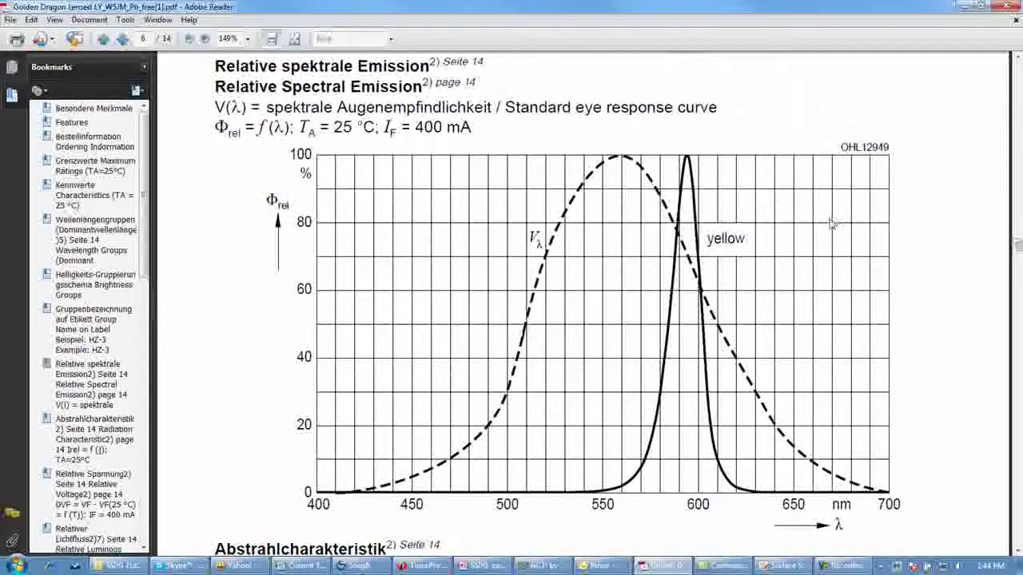
{"action": "left_click_drag", "start_coordinate": [1016, 250], "coordinate": [1017, 261]}
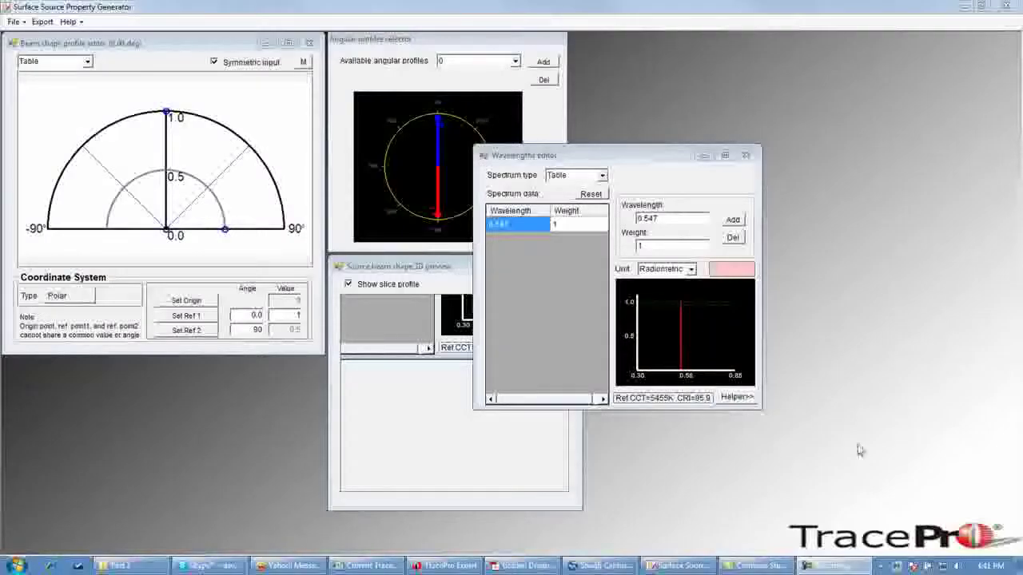
Step: Show the spectrum input helper in the Wavelengths editor and reposition the editor so it is fully visible
{"action": "left_click_drag", "start_coordinate": [623, 156], "coordinate": [509, 131]}
{"action": "left_click", "coordinate": [622, 373]}
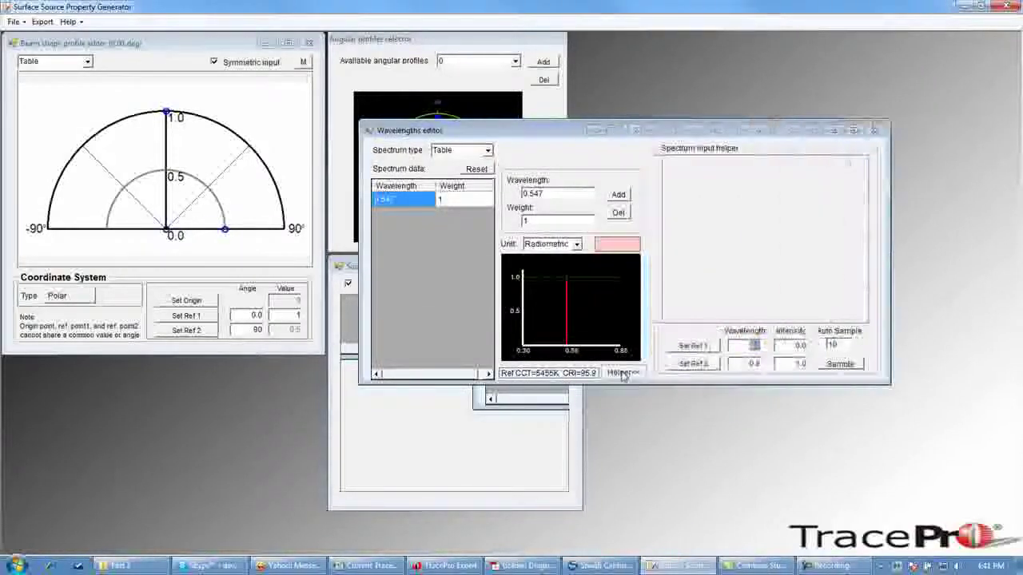
{"action": "left_click_drag", "start_coordinate": [614, 130], "coordinate": [560, 126]}
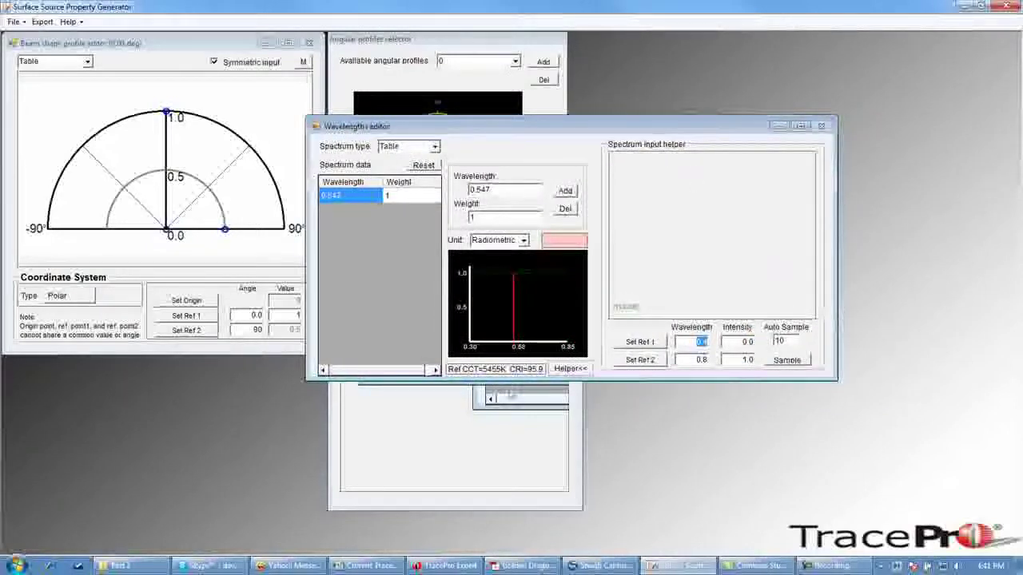
Step: Switch to the datasheet in Adobe Reader and capture the Relative Spectral Emission chart to the clipboard with SnagIt
{"action": "left_click", "coordinate": [524, 568]}
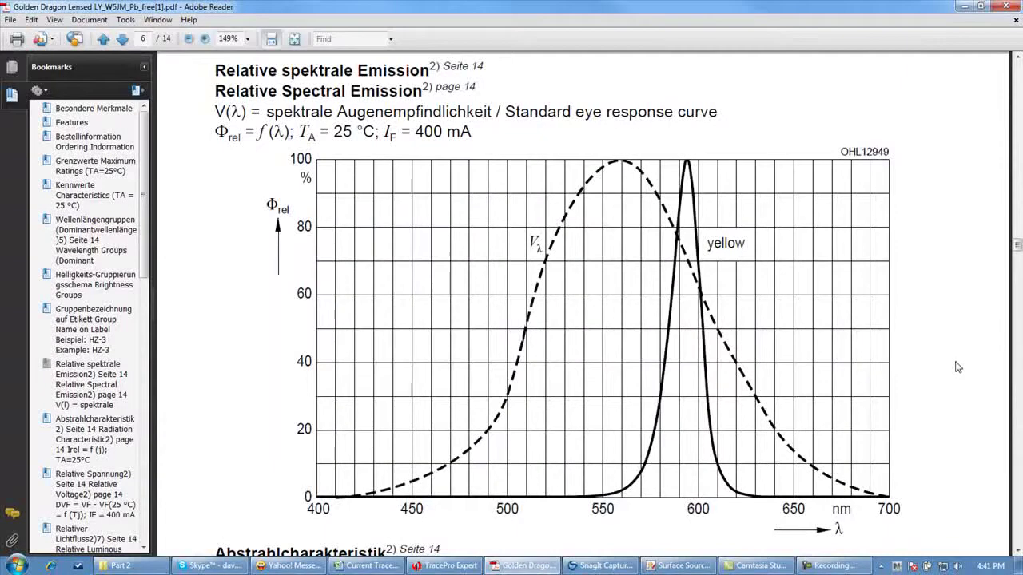
{"action": "key", "text": "Print"}
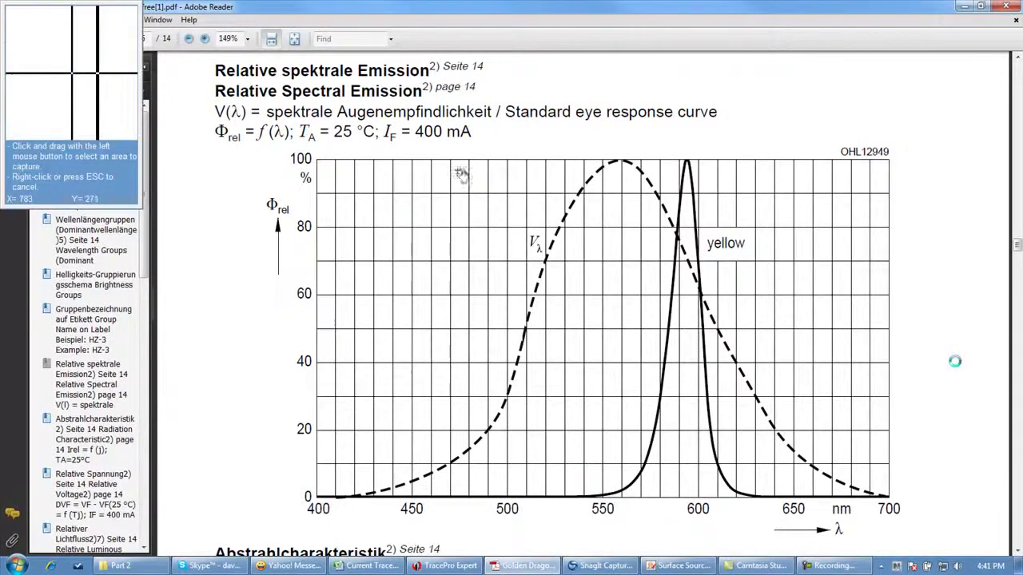
{"action": "left_click_drag", "start_coordinate": [261, 108], "coordinate": [920, 530]}
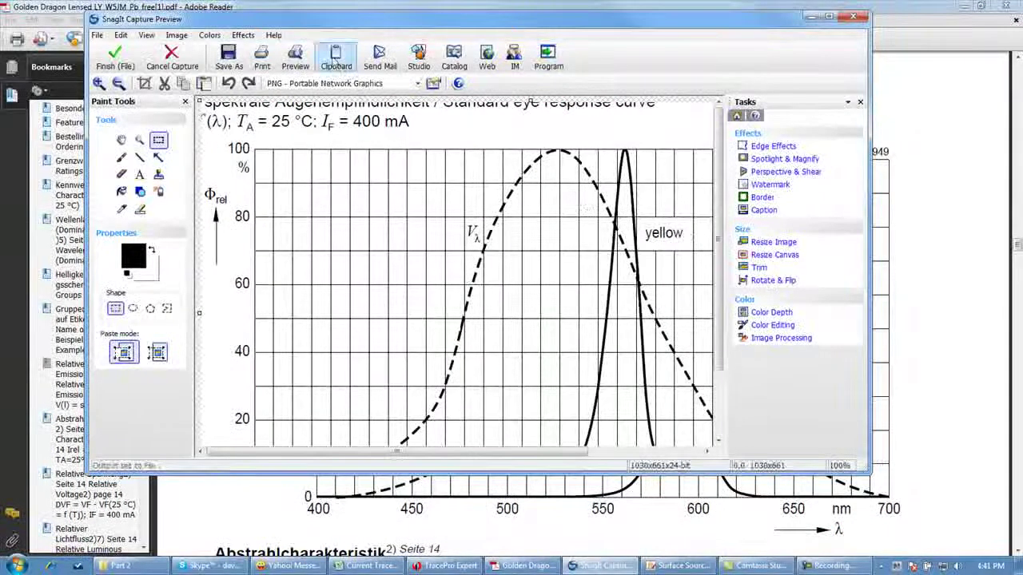
{"action": "left_click", "coordinate": [811, 16]}
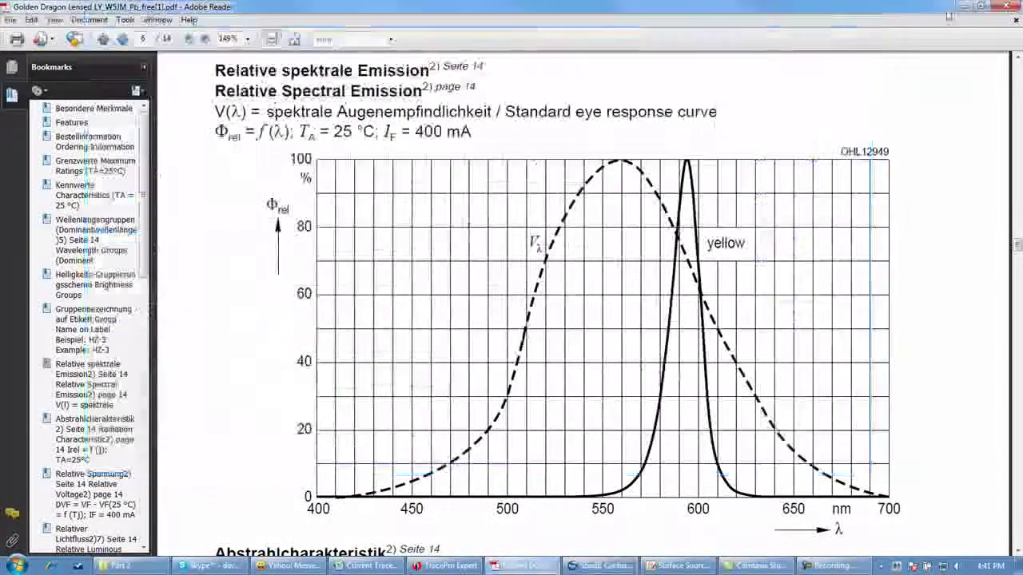
{"action": "left_click", "coordinate": [962, 6]}
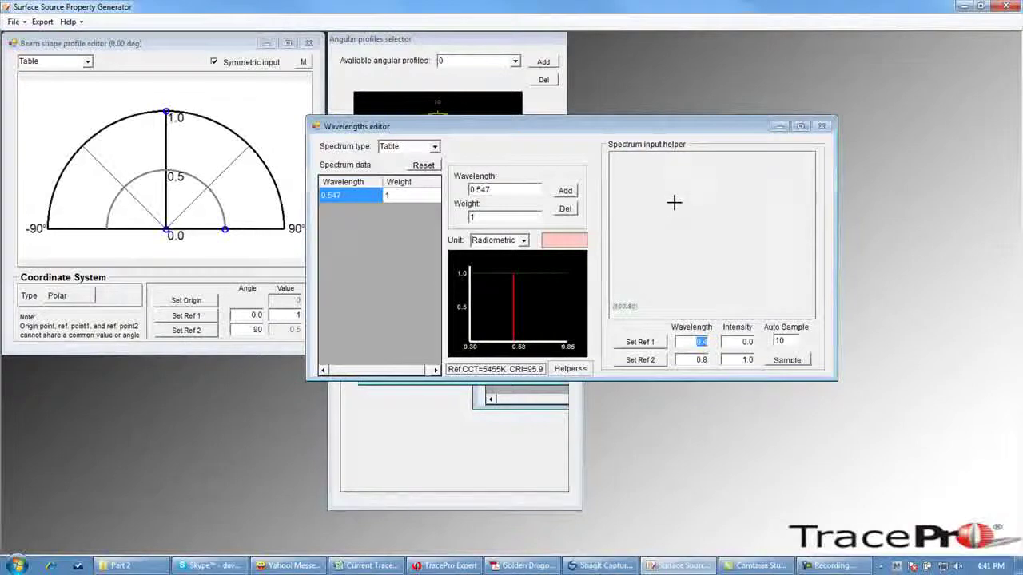
Step: Paste the captured emission chart into the spectrum input helper and enlarge the Wavelengths editor
{"action": "right_click", "coordinate": [675, 202]}
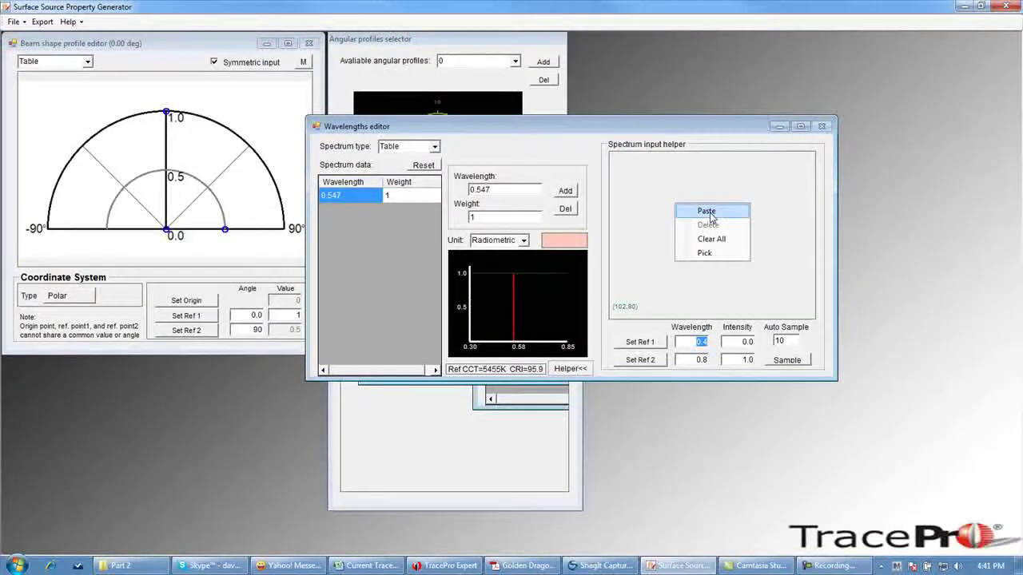
{"action": "left_click", "coordinate": [707, 211]}
{"action": "left_click_drag", "start_coordinate": [635, 129], "coordinate": [508, 97]}
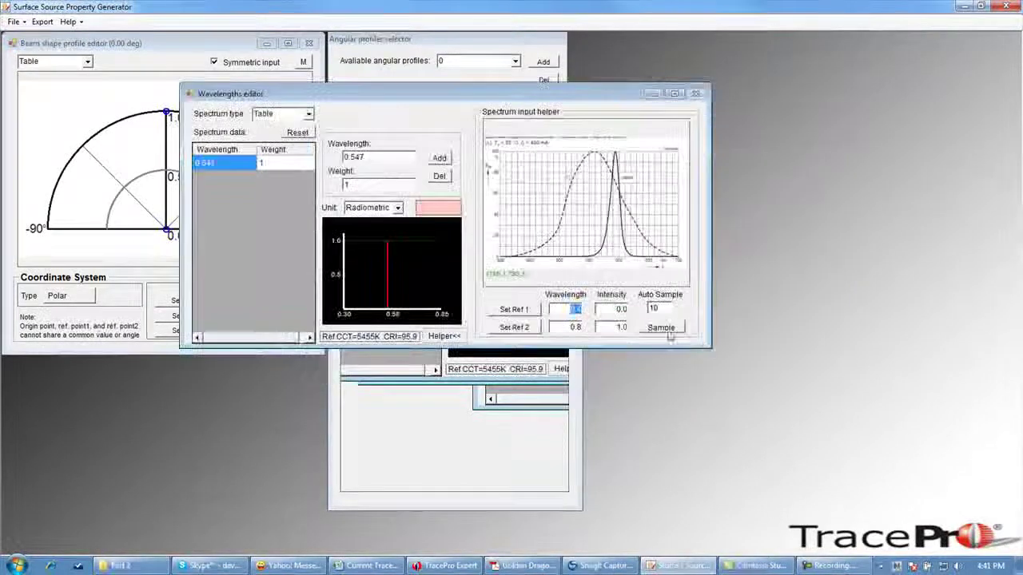
{"action": "left_click_drag", "start_coordinate": [710, 347], "coordinate": [893, 479]}
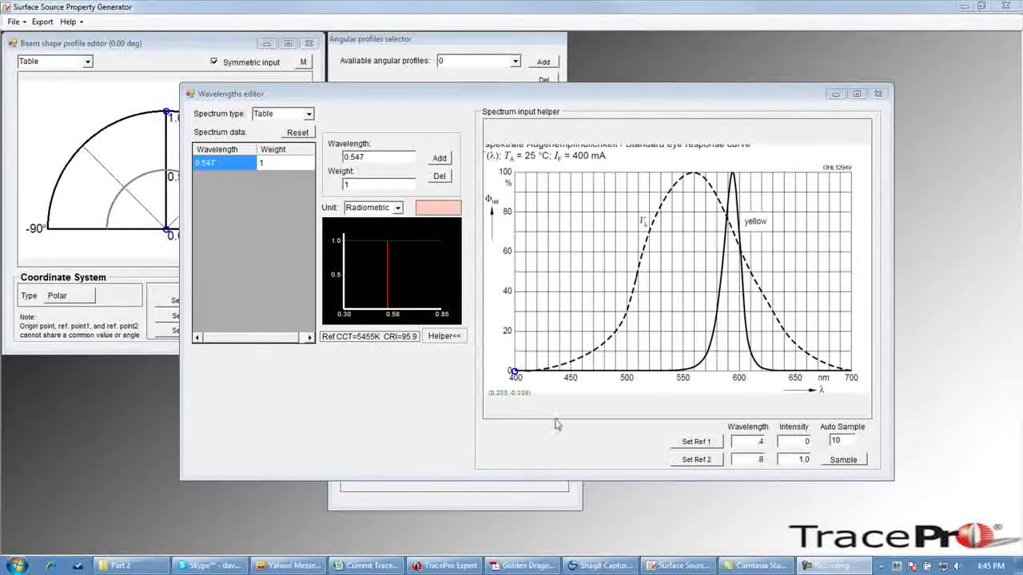
Step: Set reference 2's wavelength to .7, and place reference 1 at the chart's 400 nm origin and reference 2 at 700 nm and 100 %
{"action": "double_click", "coordinate": [769, 459]}
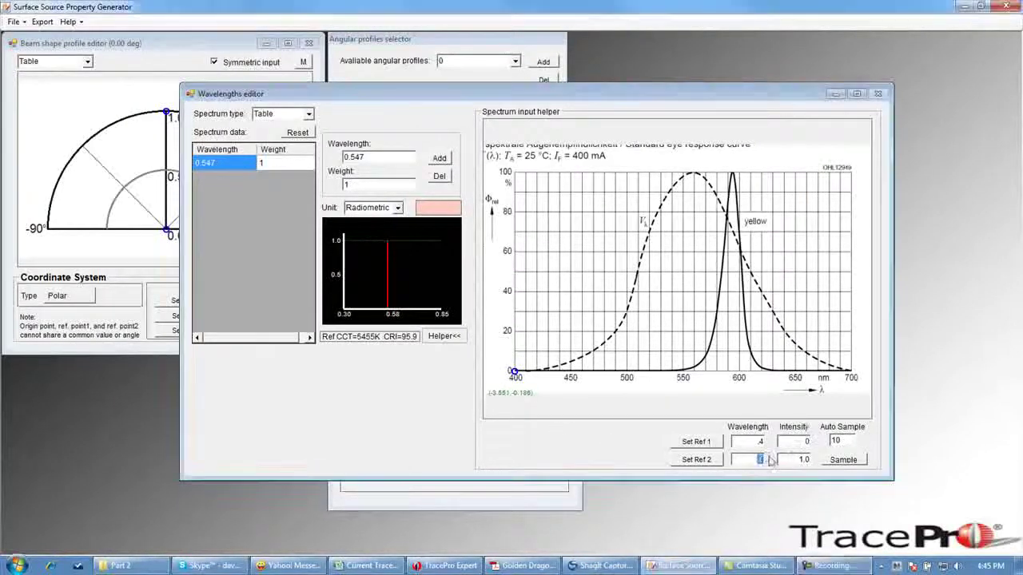
{"action": "type", "text": ".7"}
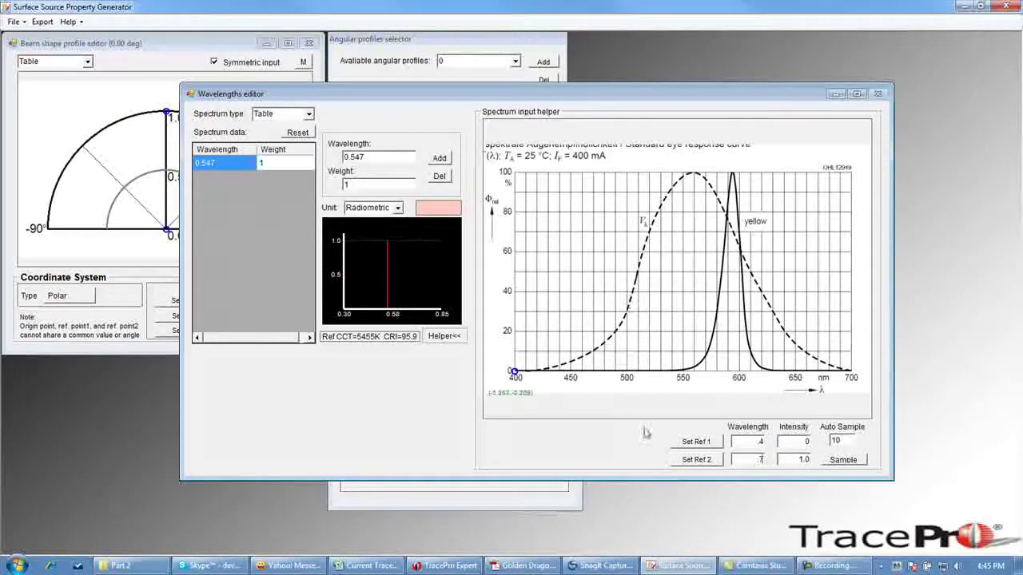
{"action": "left_click", "coordinate": [697, 442]}
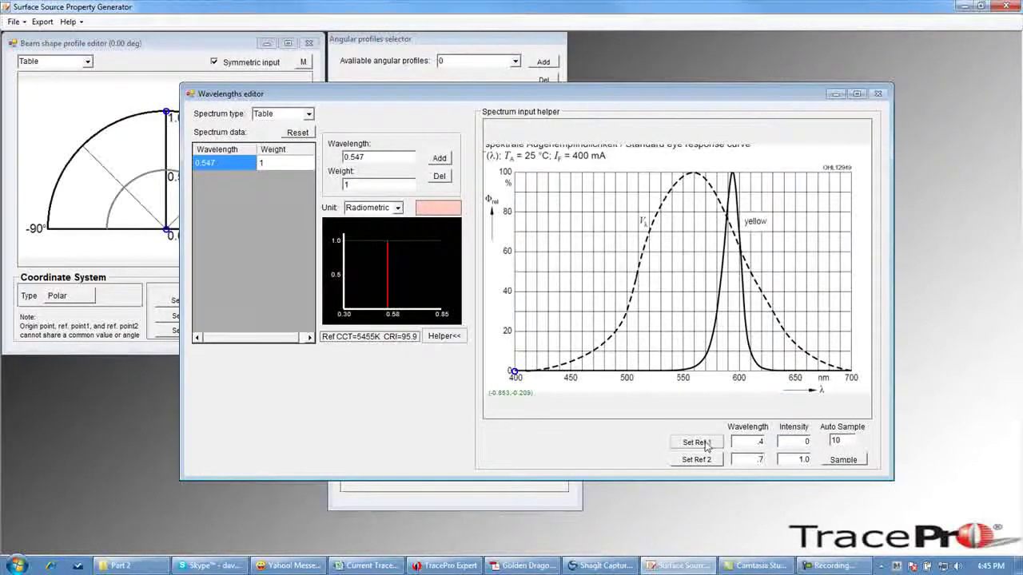
{"action": "left_click", "coordinate": [512, 371]}
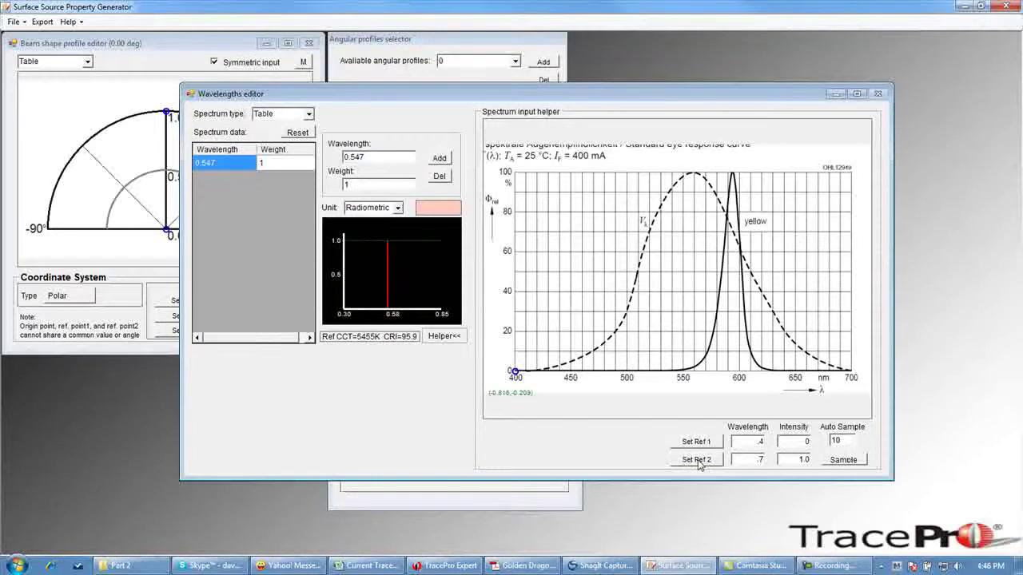
{"action": "left_click", "coordinate": [852, 170]}
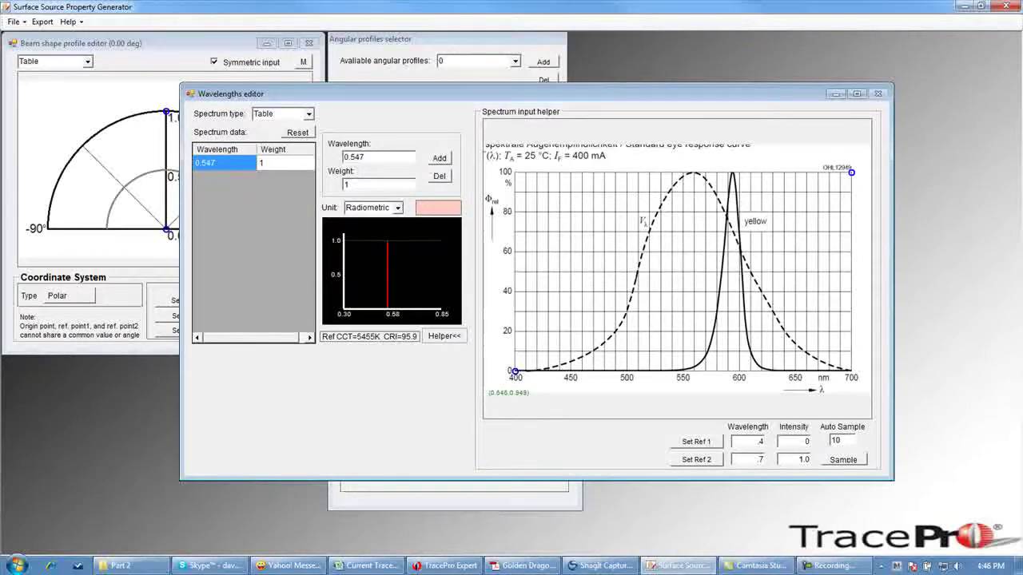
Step: Set the auto sample count to 50 and place points on the yellow curve's peak, flanks and baseline ends
{"action": "type", "text": "50"}
{"action": "left_click", "coordinate": [843, 460]}
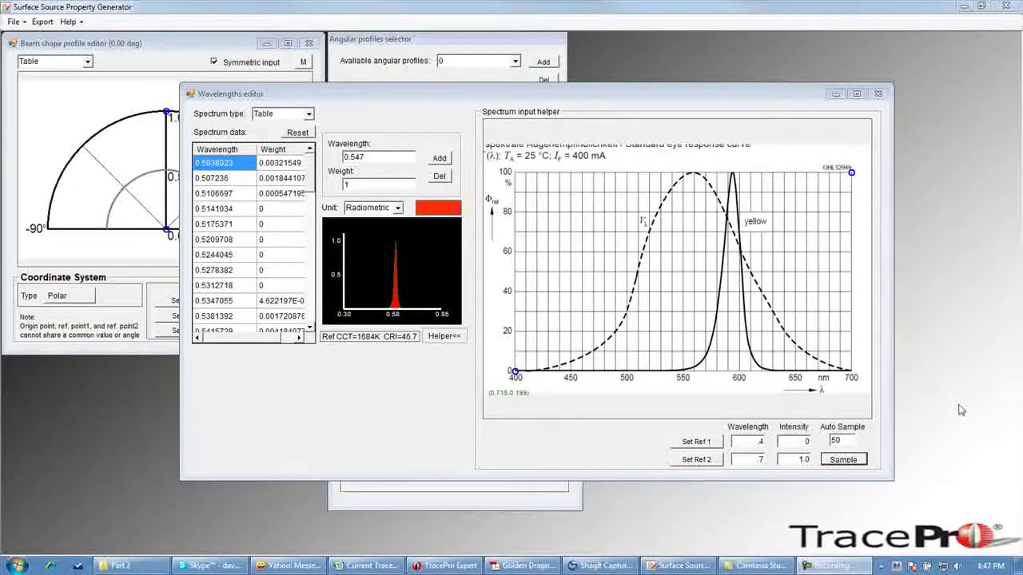
{"action": "left_click", "coordinate": [732, 172]}
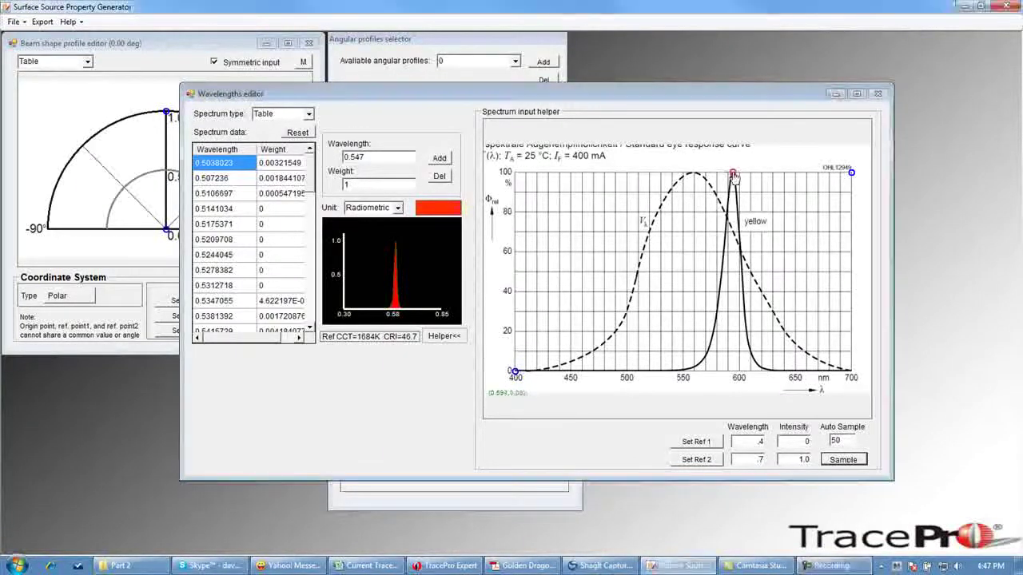
{"action": "left_click", "coordinate": [755, 365]}
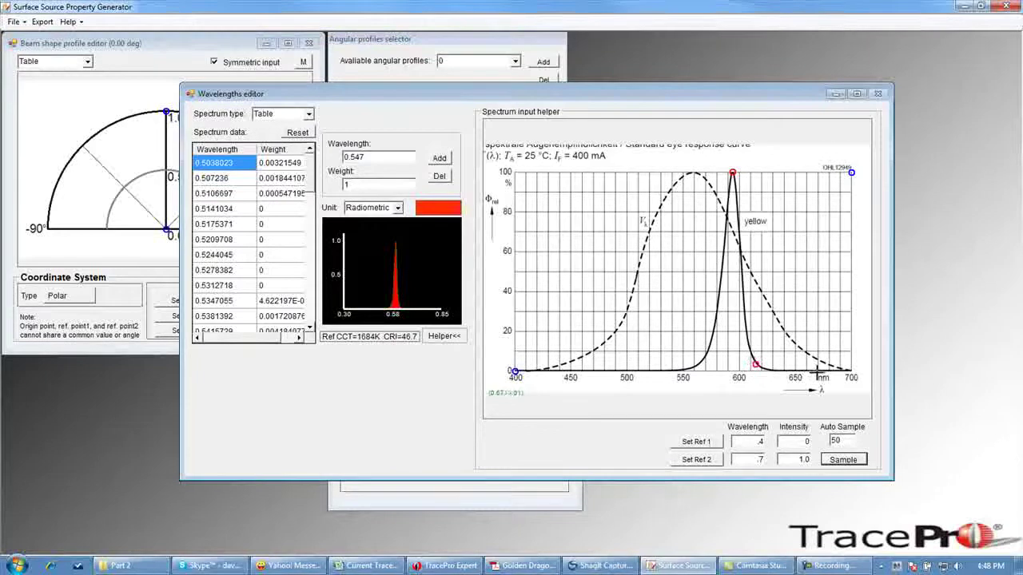
{"action": "left_click", "coordinate": [819, 372]}
{"action": "left_click", "coordinate": [646, 372]}
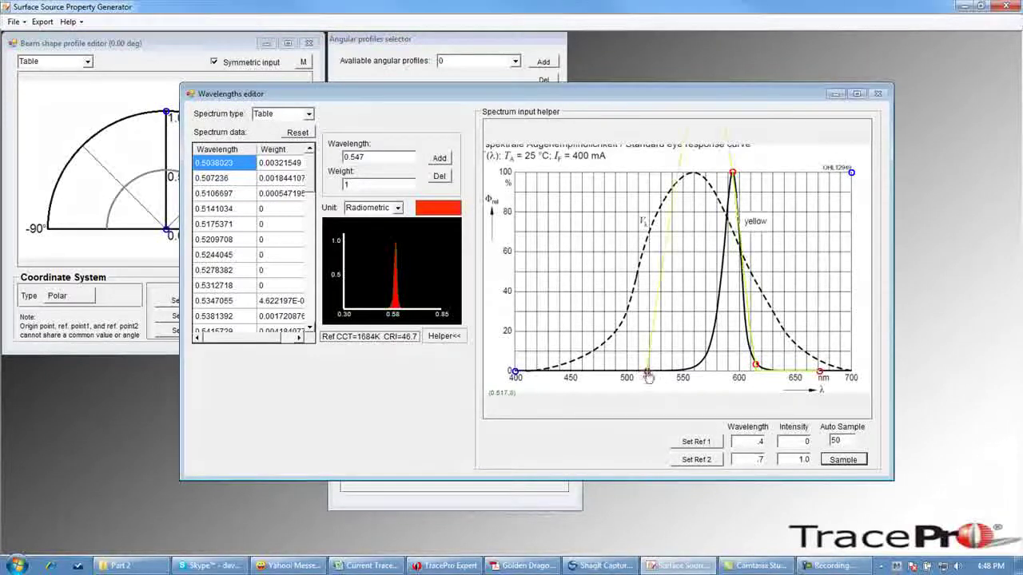
{"action": "left_click", "coordinate": [704, 355]}
{"action": "left_click", "coordinate": [718, 290]}
{"action": "left_click", "coordinate": [742, 271]}
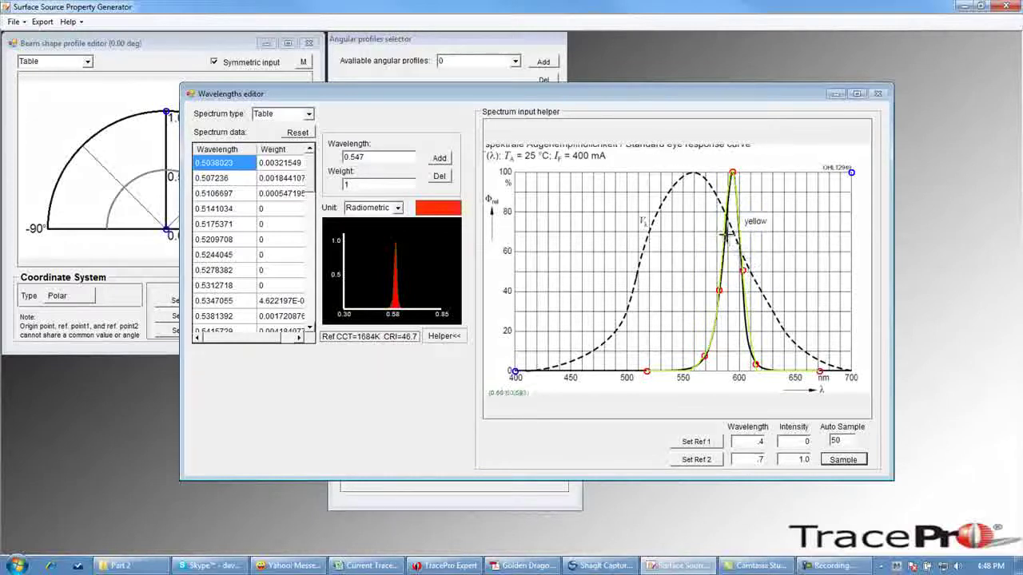
Step: Refine the traced yellow curve with extra points on both flanks and tails, and sample it into the spectrum table
{"action": "left_click", "coordinate": [725, 232]}
{"action": "left_click", "coordinate": [714, 327]}
{"action": "left_click", "coordinate": [688, 369]}
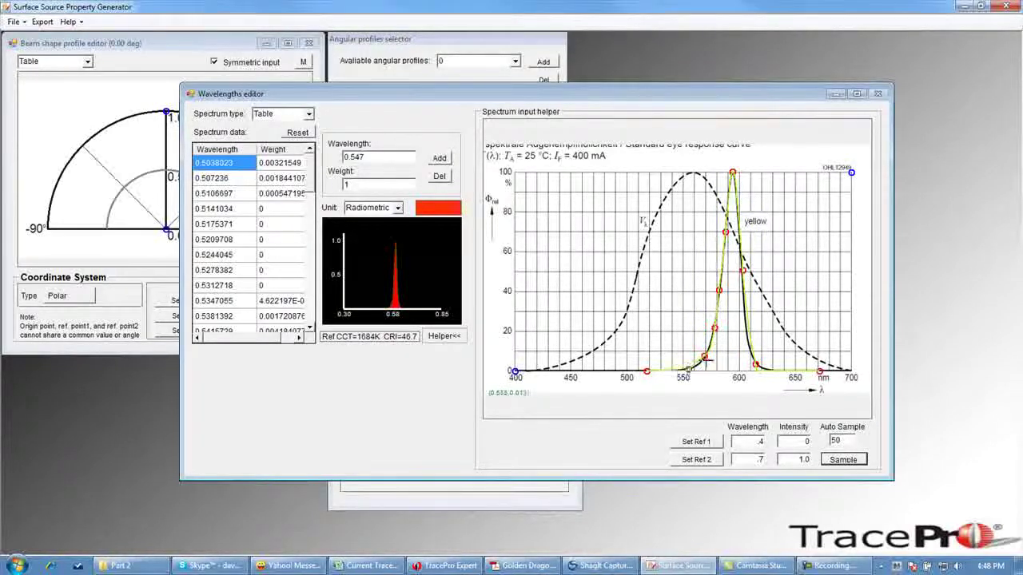
{"action": "left_click", "coordinate": [747, 331]}
{"action": "left_click", "coordinate": [767, 370]}
{"action": "left_click", "coordinate": [791, 369]}
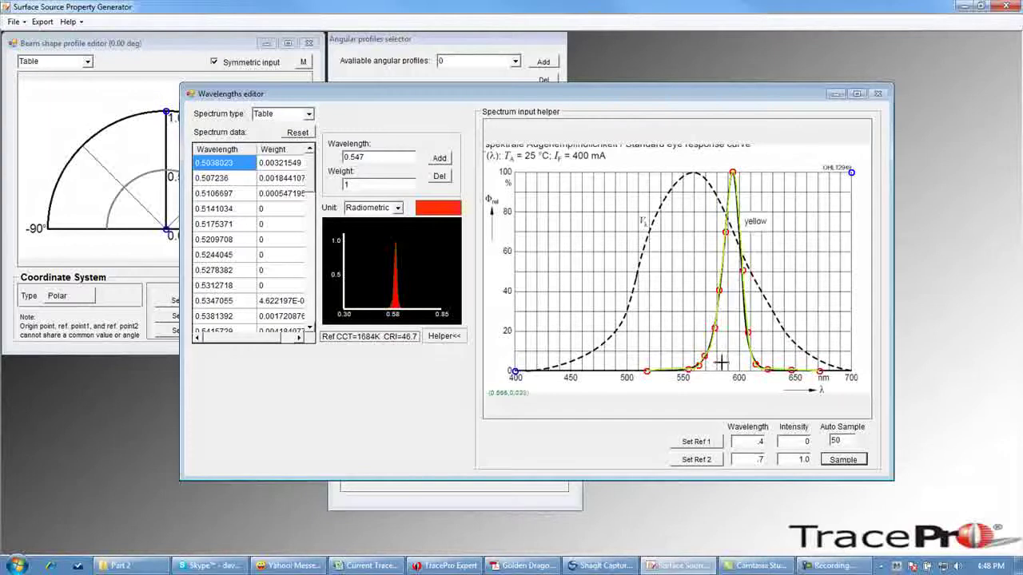
{"action": "left_click", "coordinate": [752, 352]}
{"action": "left_click", "coordinate": [849, 461]}
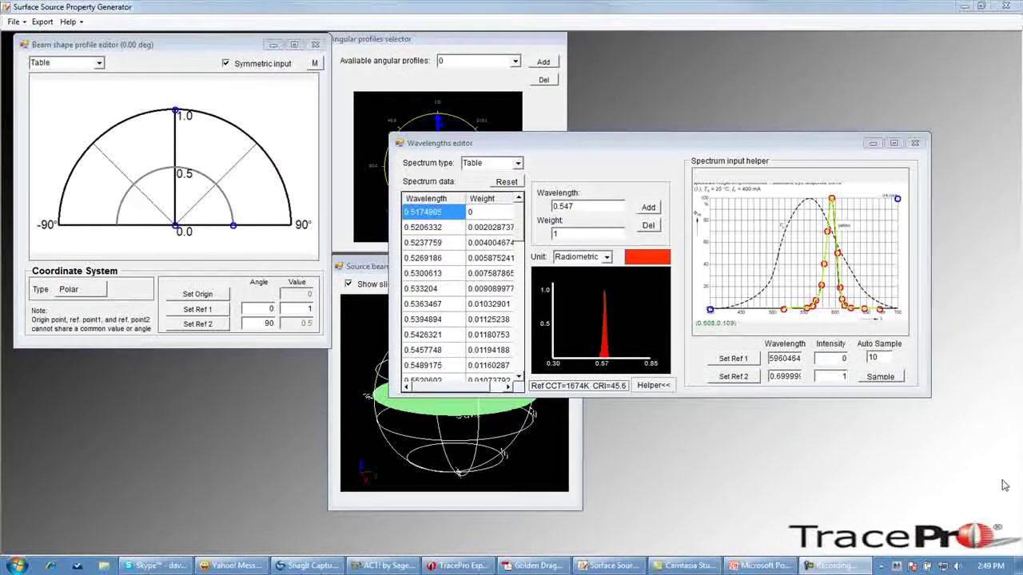
Step: Hide the spectrum input helper, move the Wavelengths editor aside and enlarge the Beam shape profile editor
{"action": "left_click", "coordinate": [652, 387]}
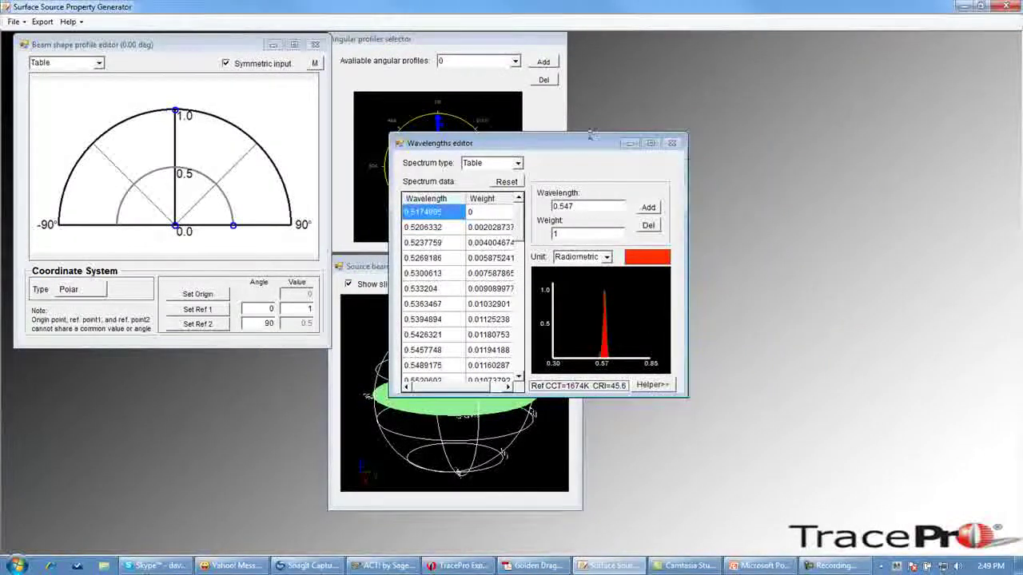
{"action": "left_click_drag", "start_coordinate": [585, 146], "coordinate": [870, 97]}
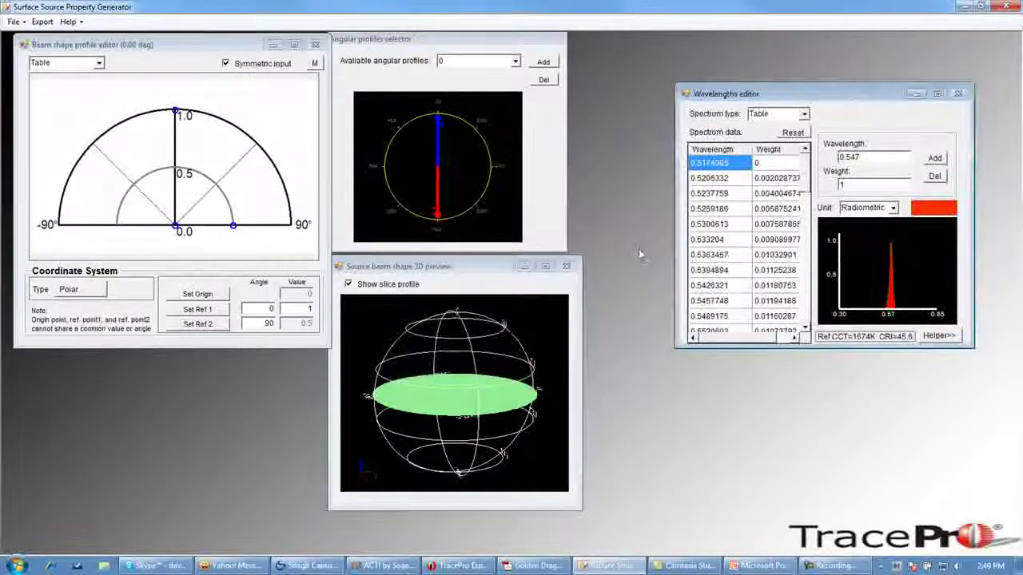
{"action": "left_click_drag", "start_coordinate": [326, 347], "coordinate": [608, 477]}
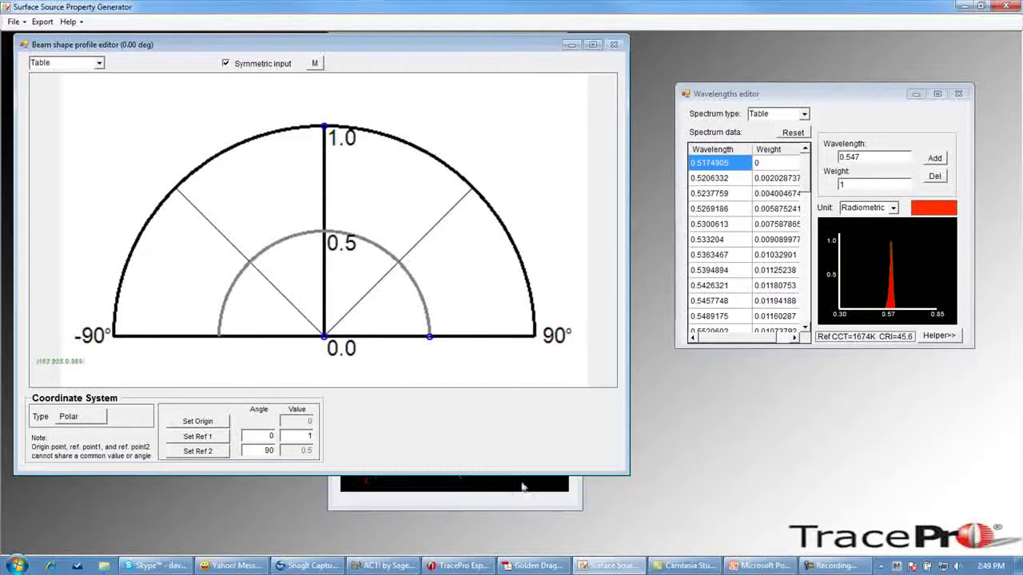
Step: Switch to the datasheet in Adobe Reader and capture the Radiation Characteristic chart with SnagIt
{"action": "left_click", "coordinate": [530, 566]}
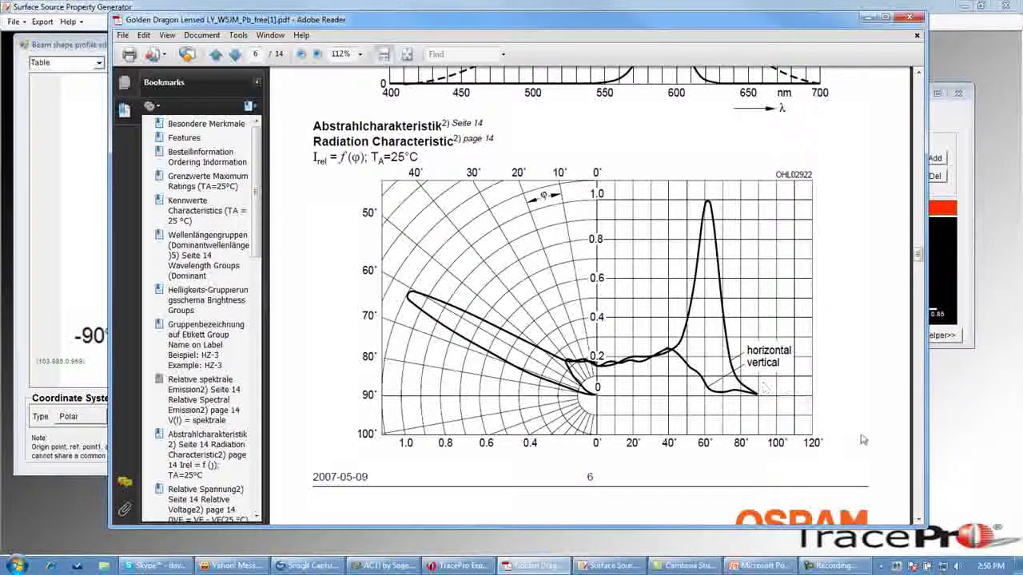
{"action": "key", "text": "Print"}
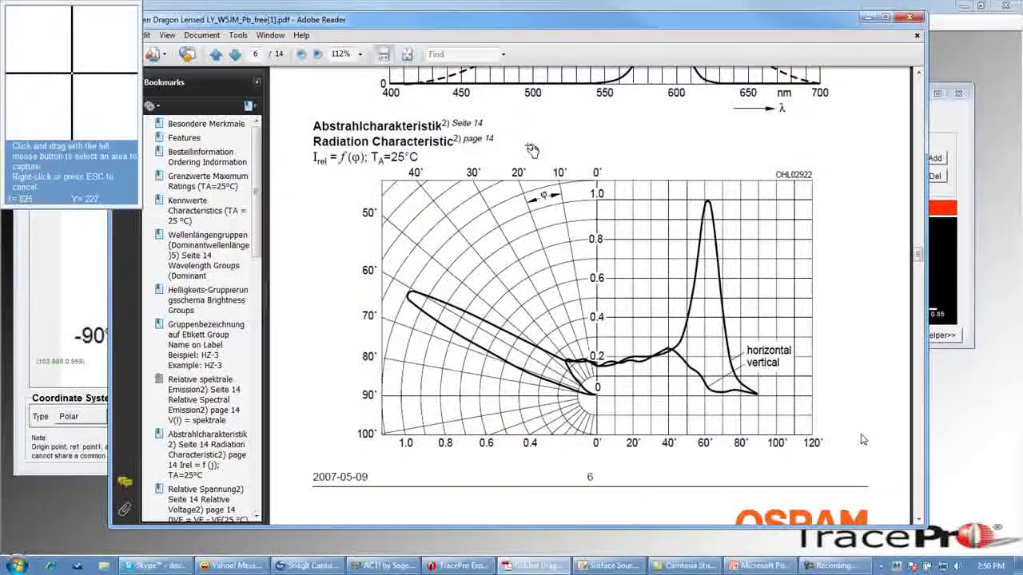
{"action": "left_click_drag", "start_coordinate": [362, 166], "coordinate": [861, 485]}
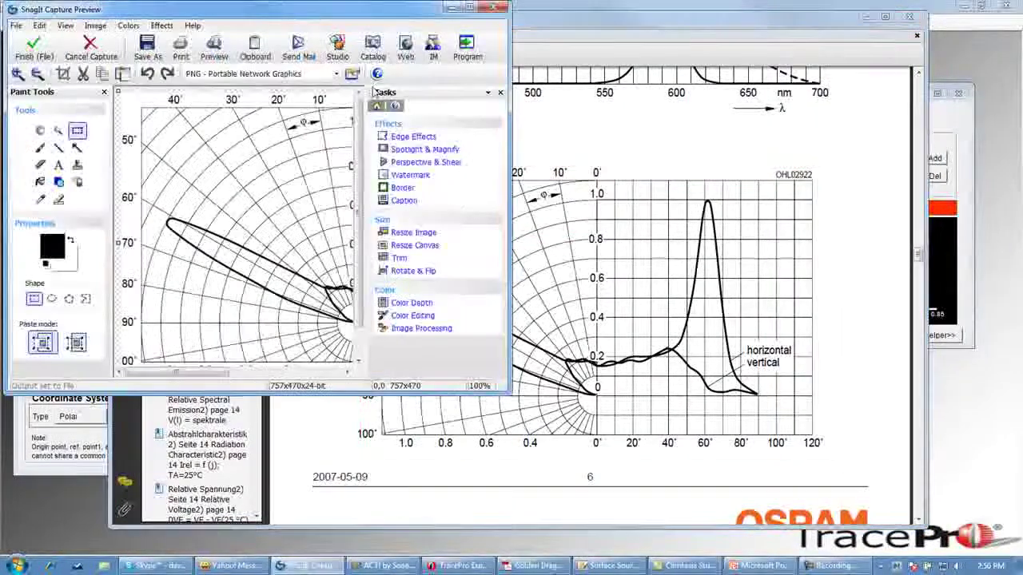
{"action": "left_click", "coordinate": [450, 10]}
{"action": "left_click", "coordinate": [864, 18]}
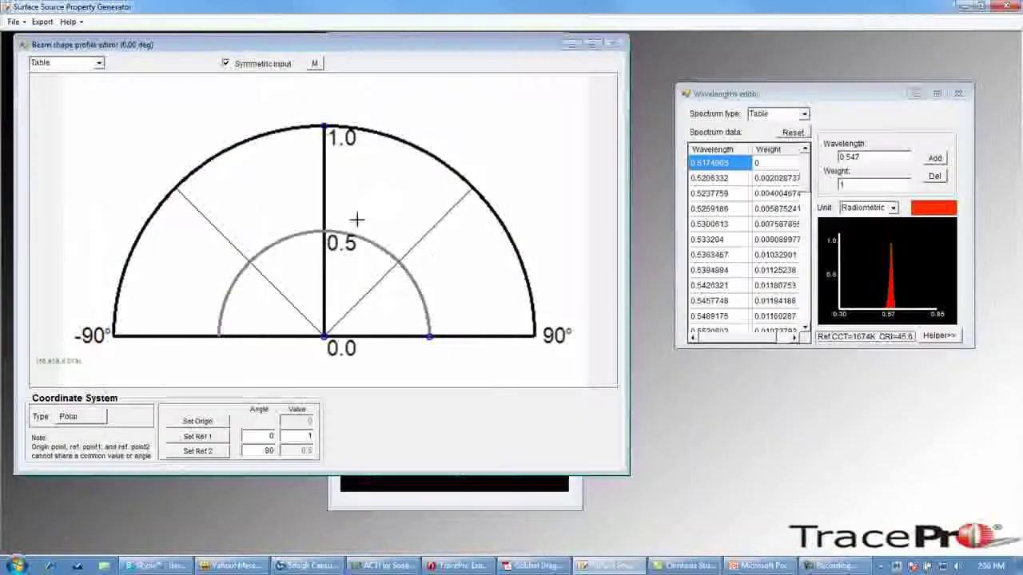
Step: Change the beam shape profile's coordinate system type to Rectangular
{"action": "left_click", "coordinate": [75, 424]}
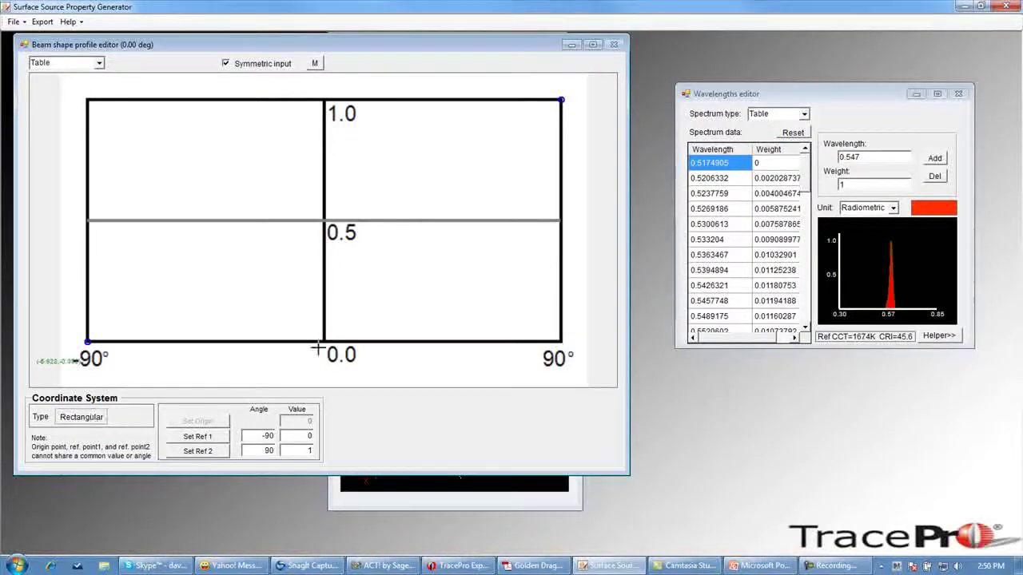
Step: Paste the captured Radiation Characteristic chart and calibrate it with reference points at angle 0, value 0 and angle 90, value 1
{"action": "right_click", "coordinate": [370, 183]}
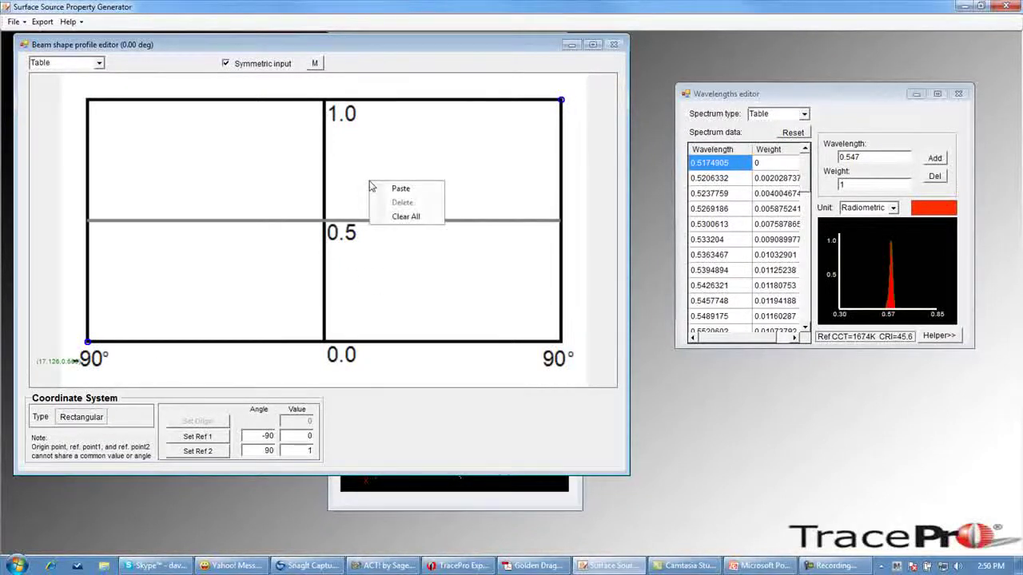
{"action": "left_click", "coordinate": [401, 188]}
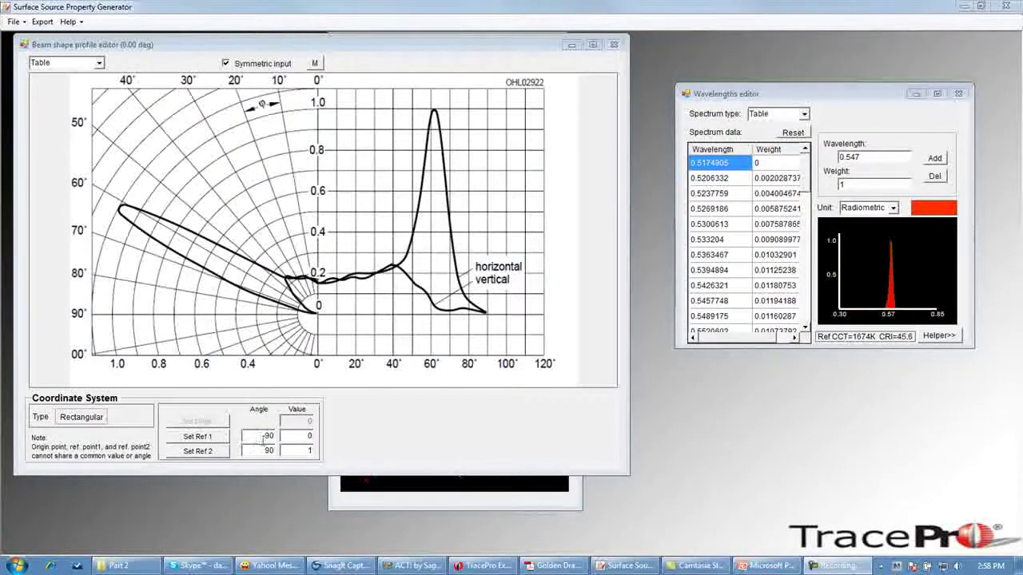
{"action": "double_click", "coordinate": [260, 436]}
{"action": "type", "text": "0"}
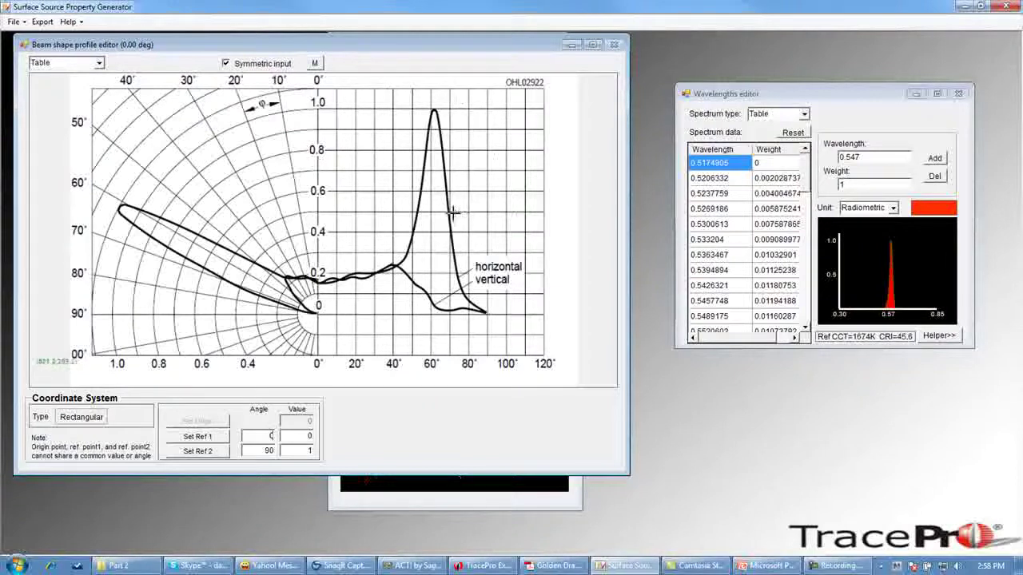
{"action": "left_click", "coordinate": [197, 438]}
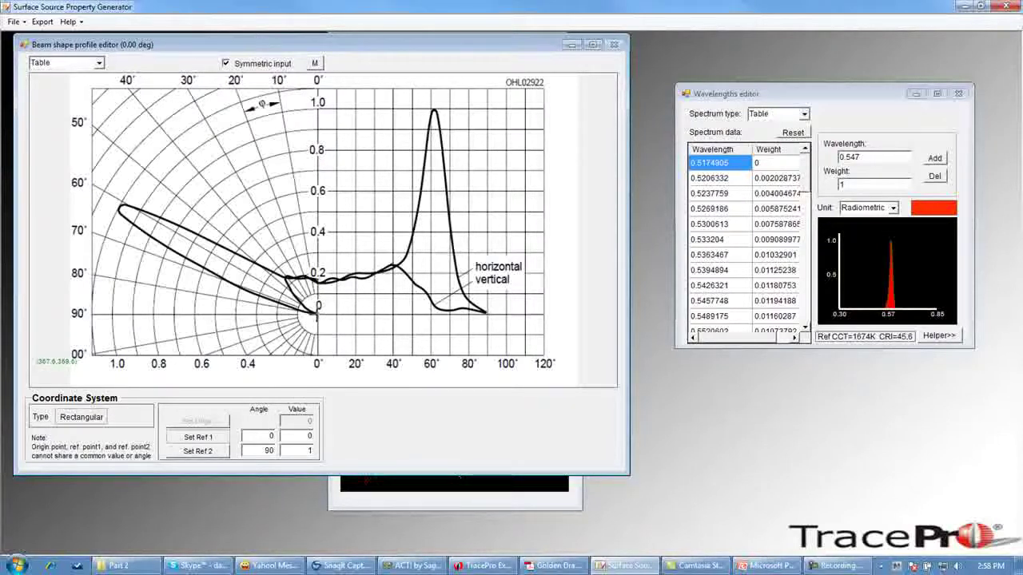
{"action": "left_click", "coordinate": [318, 314]}
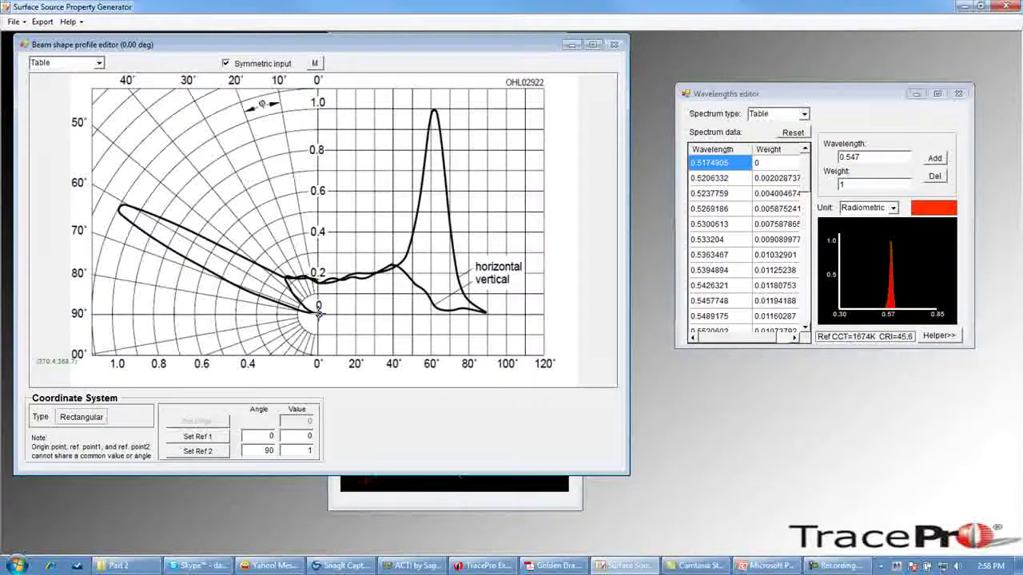
{"action": "left_click", "coordinate": [197, 452]}
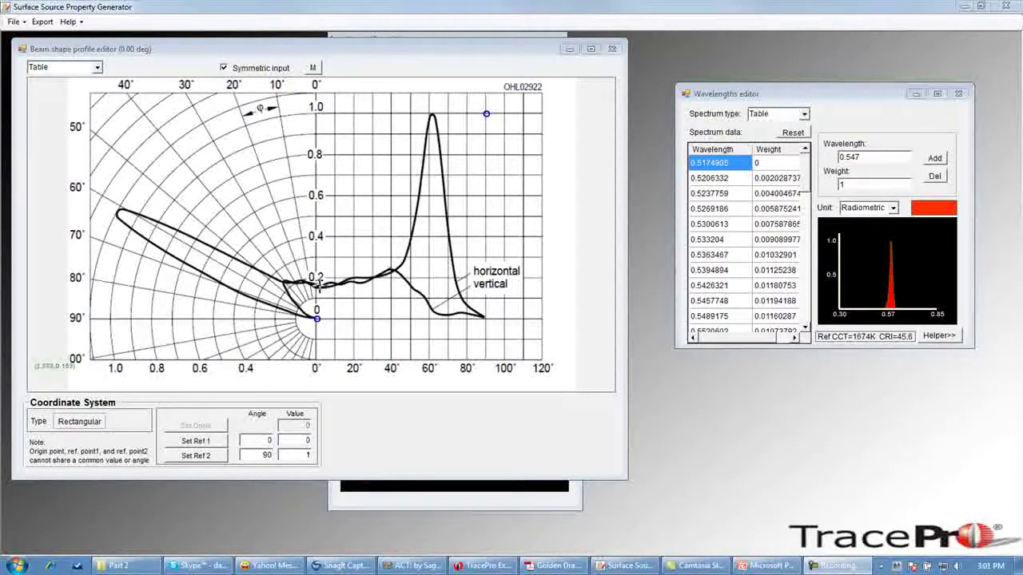
Step: Trace the chart's horizontal curve with profile points from 0° over the peak near 62° to its tail near 85°
{"action": "left_click", "coordinate": [317, 286]}
{"action": "left_click", "coordinate": [349, 281]}
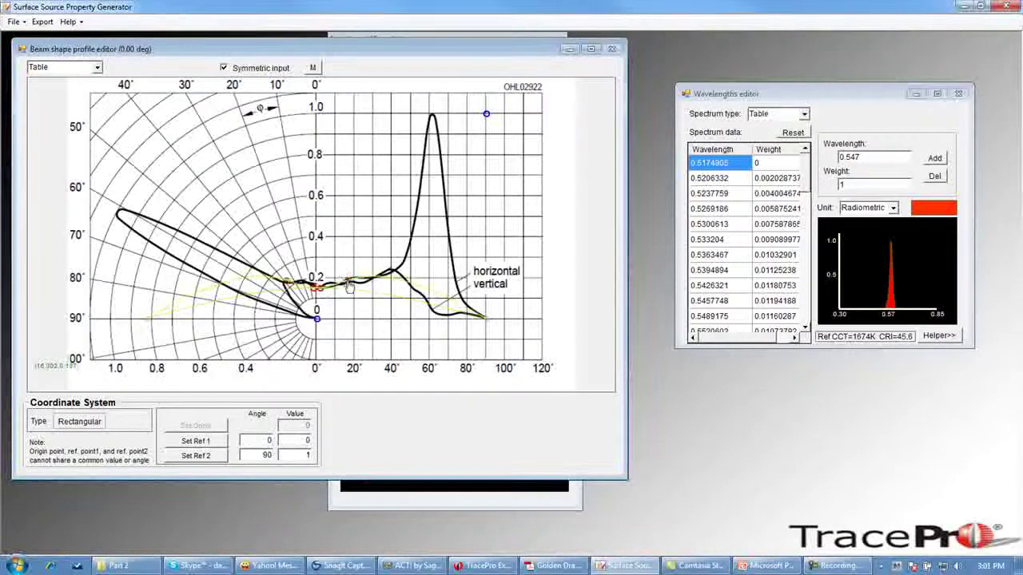
{"action": "left_click", "coordinate": [387, 275]}
{"action": "left_click", "coordinate": [411, 233]}
{"action": "left_click", "coordinate": [431, 116]}
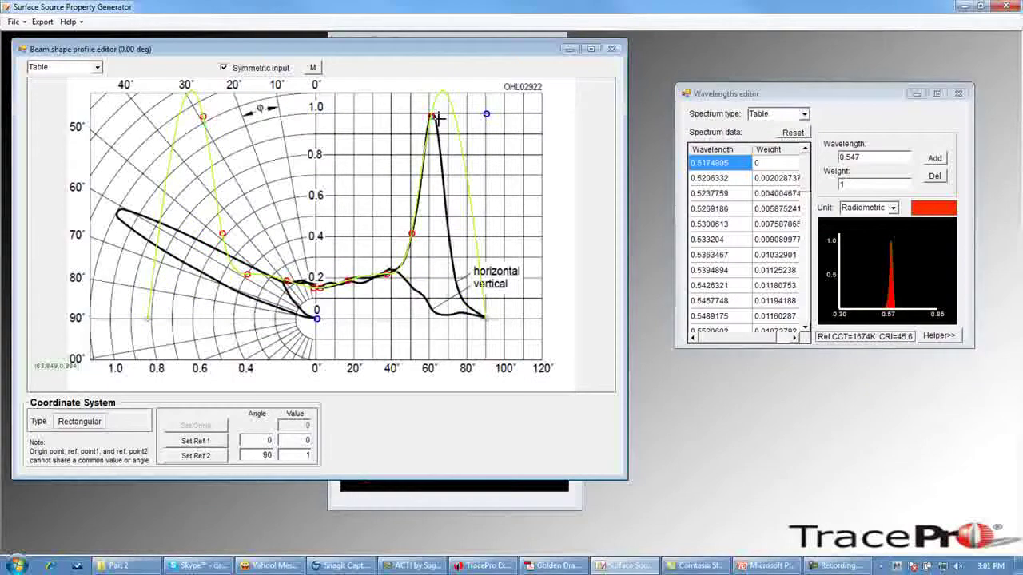
{"action": "left_click", "coordinate": [448, 226]}
{"action": "left_click", "coordinate": [475, 310]}
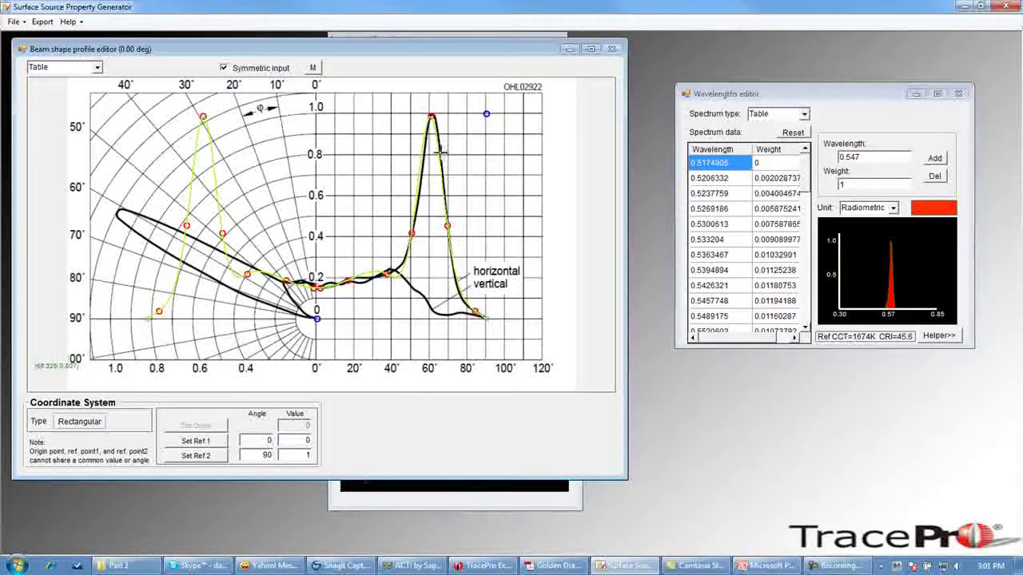
Step: Refine the traced horizontal curve with extra points on both peak flanks, the low plateau and the falling tail
{"action": "left_click", "coordinate": [421, 172]}
{"action": "left_click", "coordinate": [442, 156]}
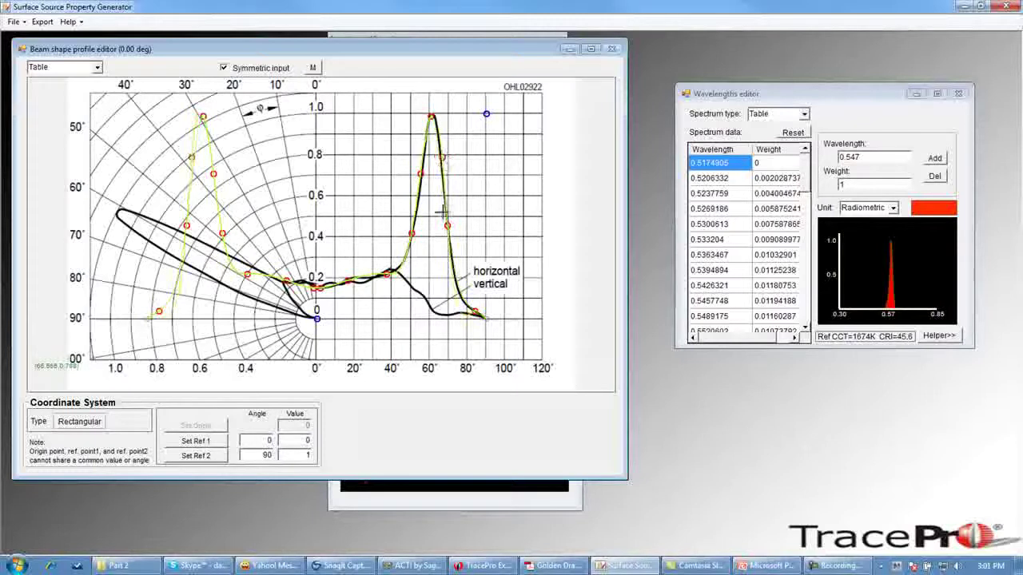
{"action": "left_click", "coordinate": [361, 278]}
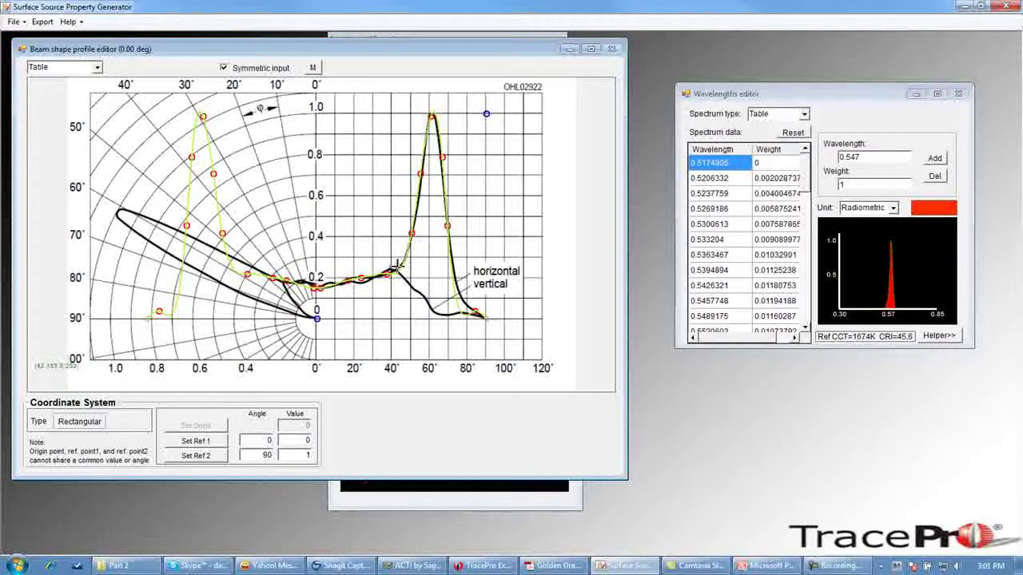
{"action": "left_click", "coordinate": [460, 296]}
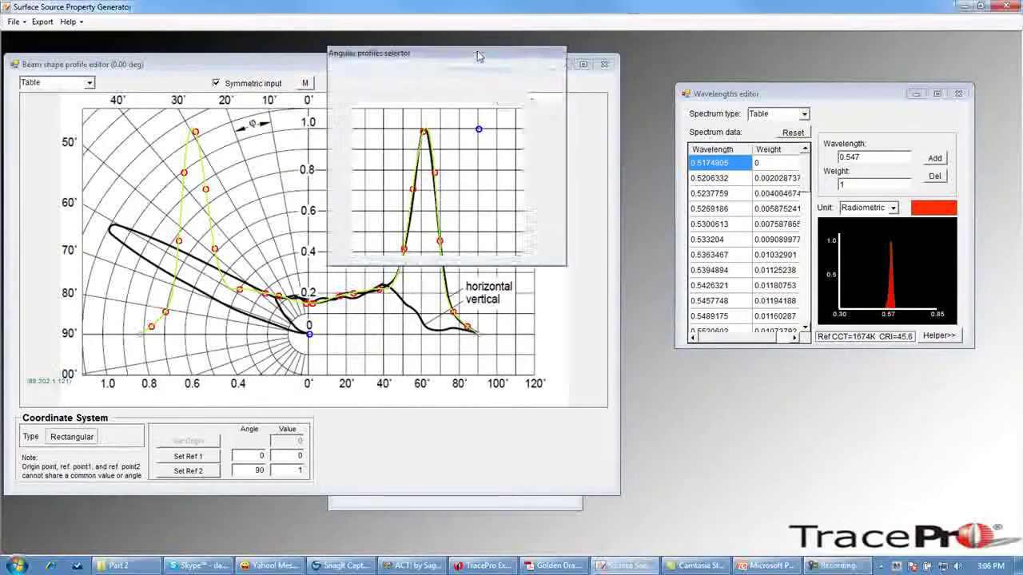
Step: Move the Angular profiles selector clear of the chart and add a 90-degree angular profile
{"action": "left_click_drag", "start_coordinate": [472, 58], "coordinate": [779, 58]}
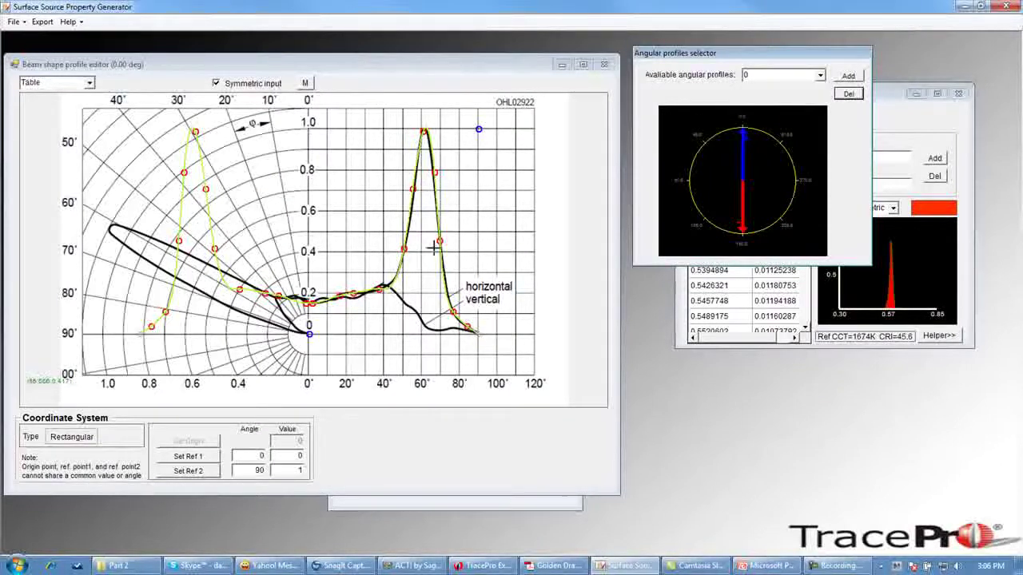
{"action": "left_click", "coordinate": [756, 75]}
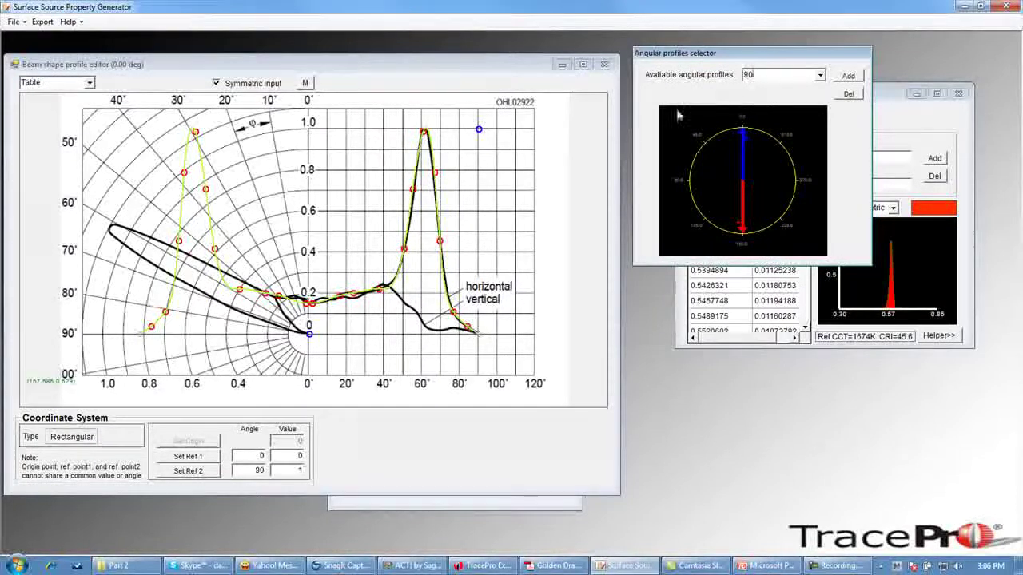
{"action": "left_click", "coordinate": [848, 77]}
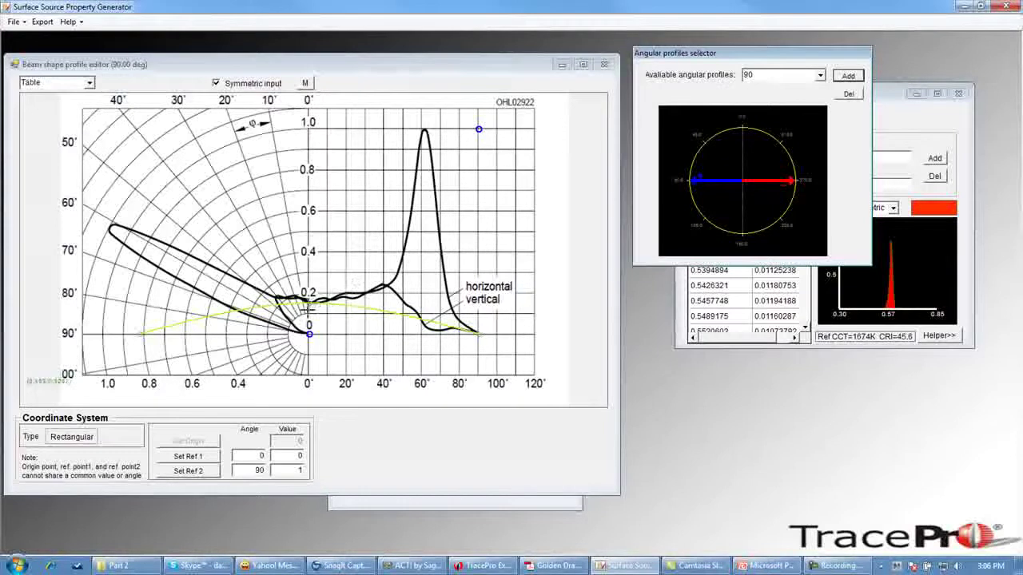
Step: Trace the chart's vertical curve for the 90-degree profile, from the plateau over the hump near 40° to the tail near 75°
{"action": "left_click", "coordinate": [329, 299]}
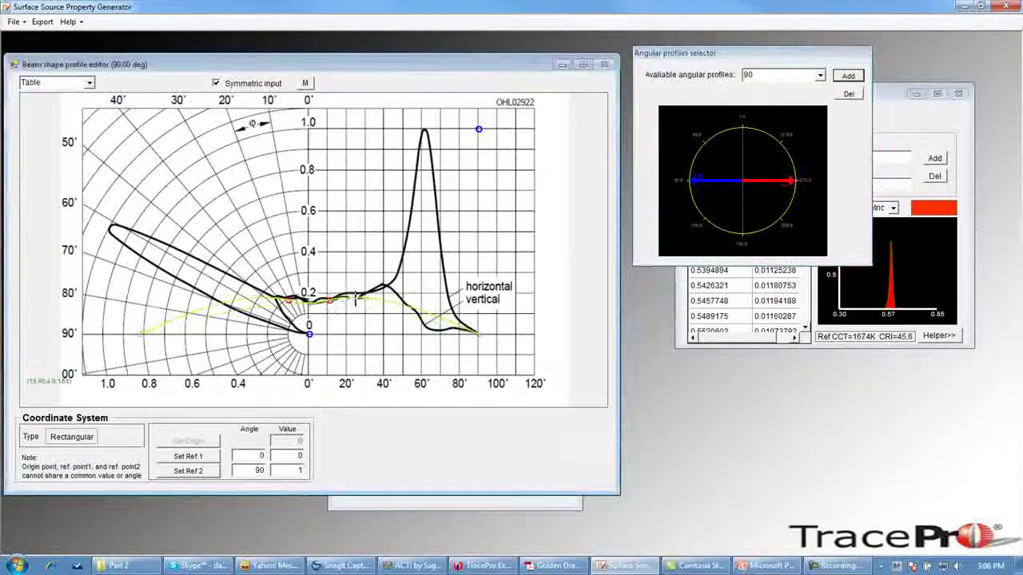
{"action": "left_click", "coordinate": [362, 296]}
{"action": "left_click", "coordinate": [378, 285]}
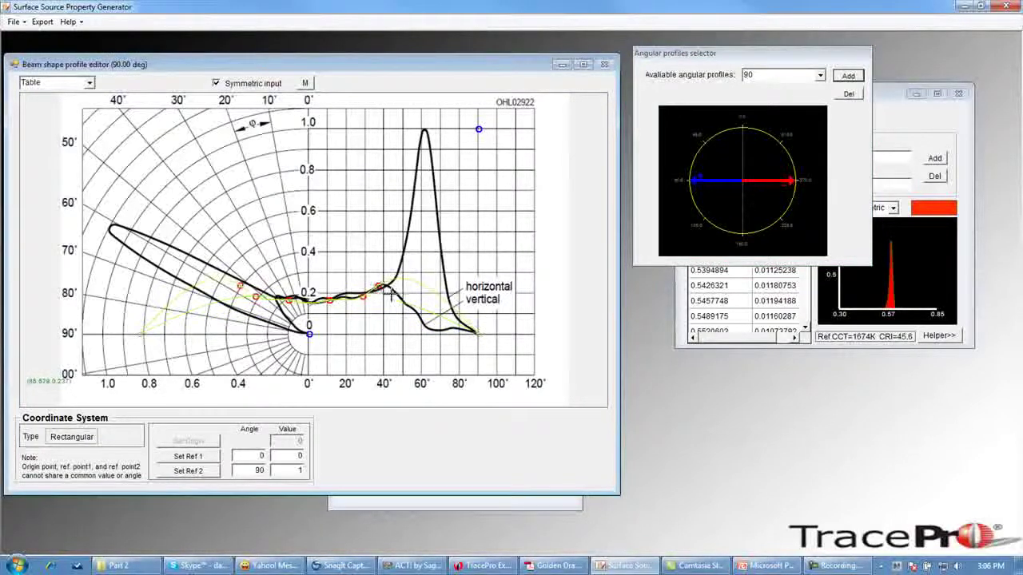
{"action": "left_click", "coordinate": [398, 298]}
{"action": "left_click", "coordinate": [424, 326]}
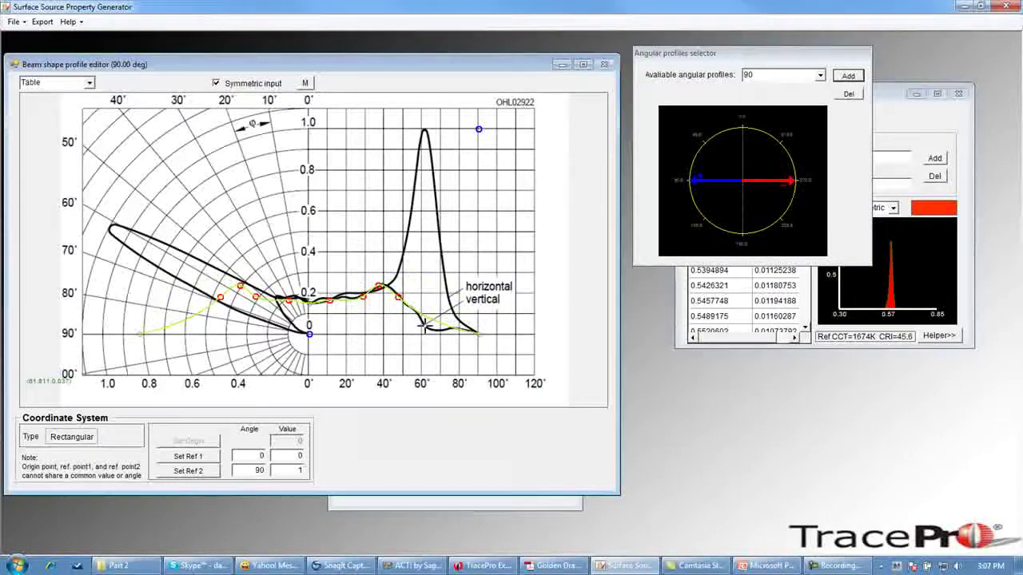
{"action": "left_click", "coordinate": [425, 326]}
{"action": "left_click", "coordinate": [451, 328]}
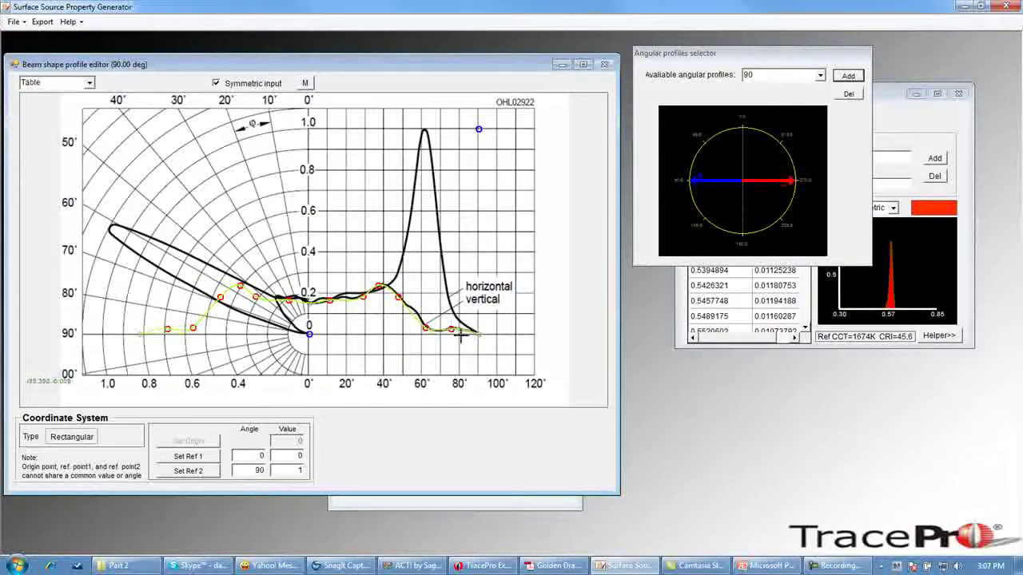
Step: Refine the traced vertical curve with extra points on the plateau, the hump's falling side and the start of the tail
{"action": "left_click", "coordinate": [416, 314]}
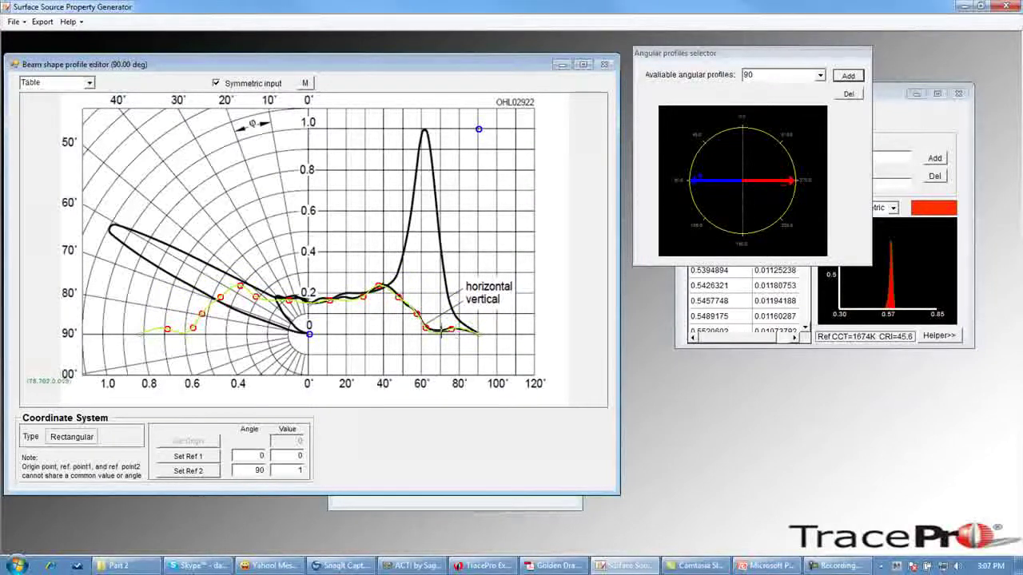
{"action": "left_click", "coordinate": [436, 329]}
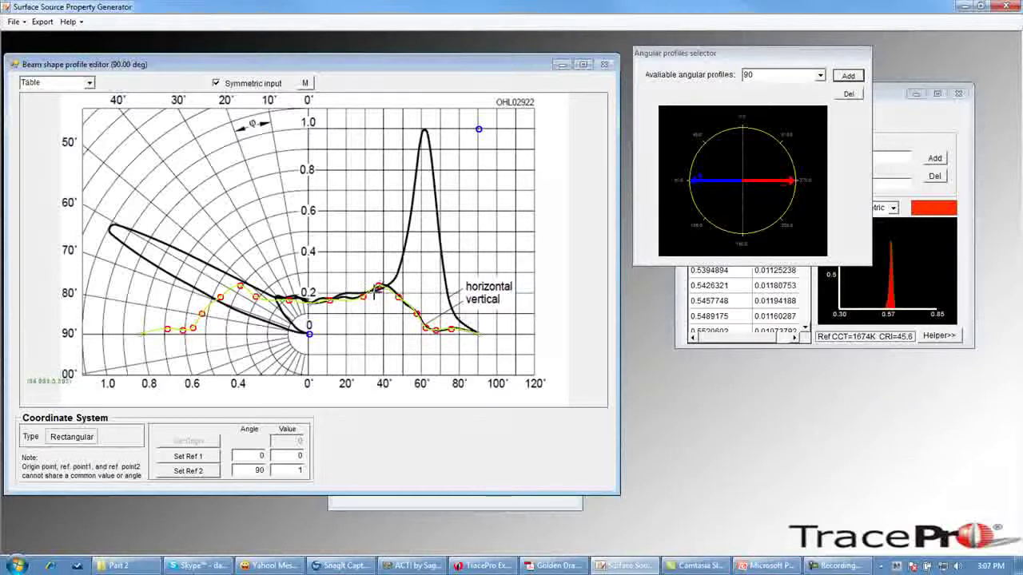
{"action": "left_click", "coordinate": [347, 299]}
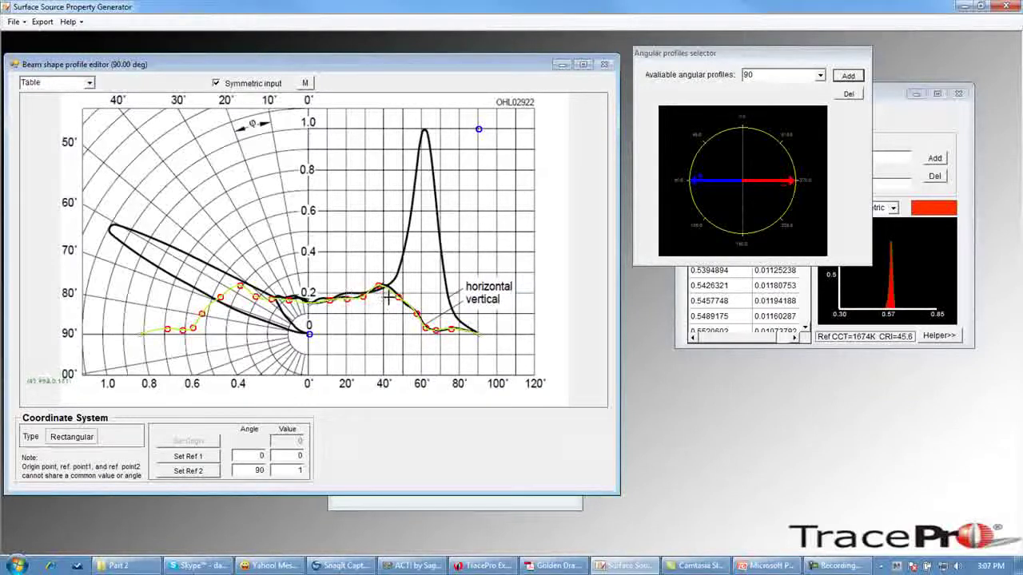
{"action": "left_click", "coordinate": [392, 287]}
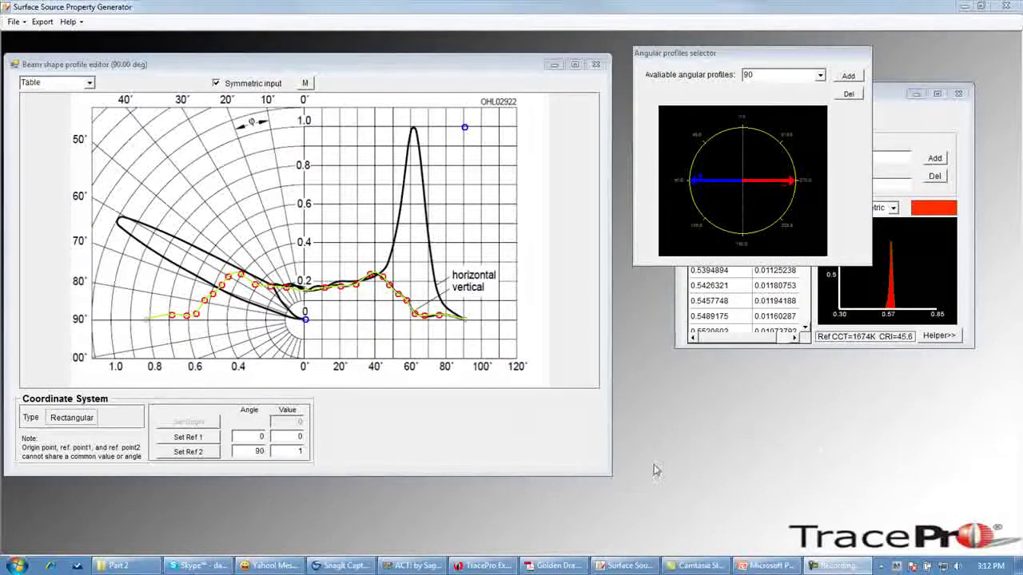
Step: Shrink the Beam shape profile editor, enlarge the Source beam shape 3D preview and rotate it to inspect the beam
{"action": "left_click_drag", "start_coordinate": [609, 476], "coordinate": [321, 367]}
{"action": "left_click_drag", "start_coordinate": [516, 227], "coordinate": [507, 205]}
{"action": "left_click_drag", "start_coordinate": [595, 444], "coordinate": [640, 483]}
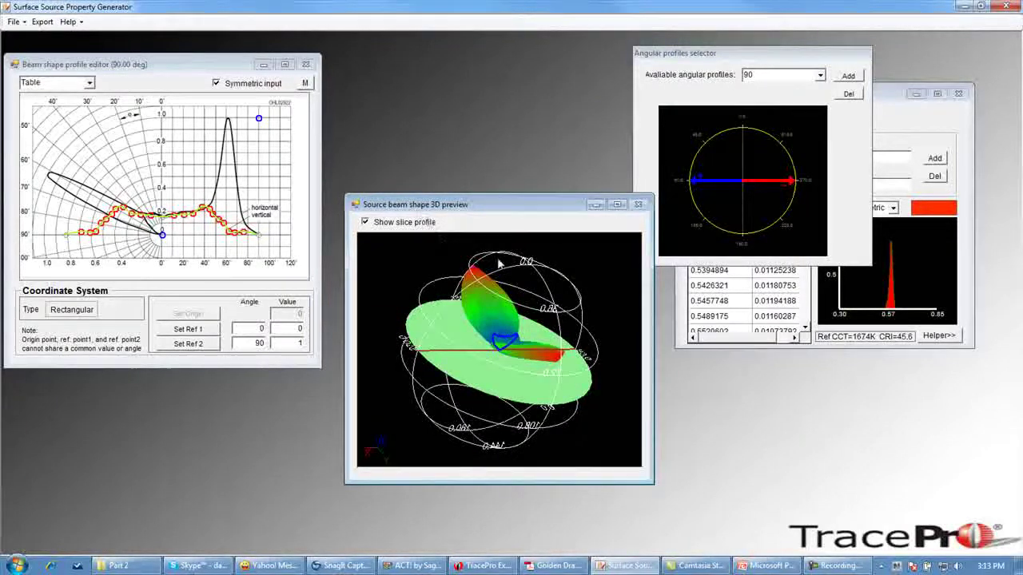
{"action": "left_click_drag", "start_coordinate": [594, 405], "coordinate": [432, 328]}
{"action": "left_click_drag", "start_coordinate": [582, 387], "coordinate": [429, 334]}
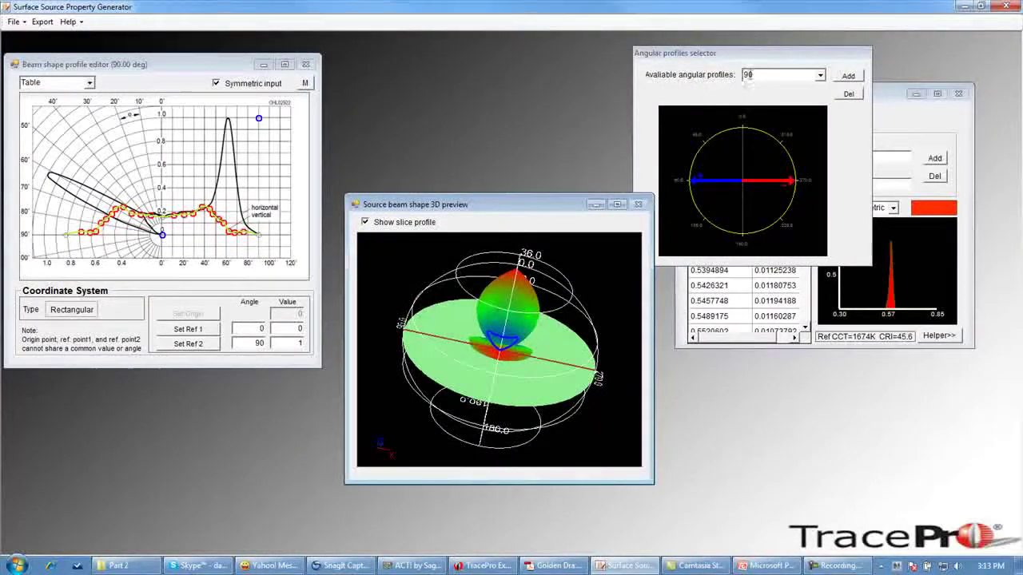
{"action": "left_click_drag", "start_coordinate": [547, 400], "coordinate": [483, 351]}
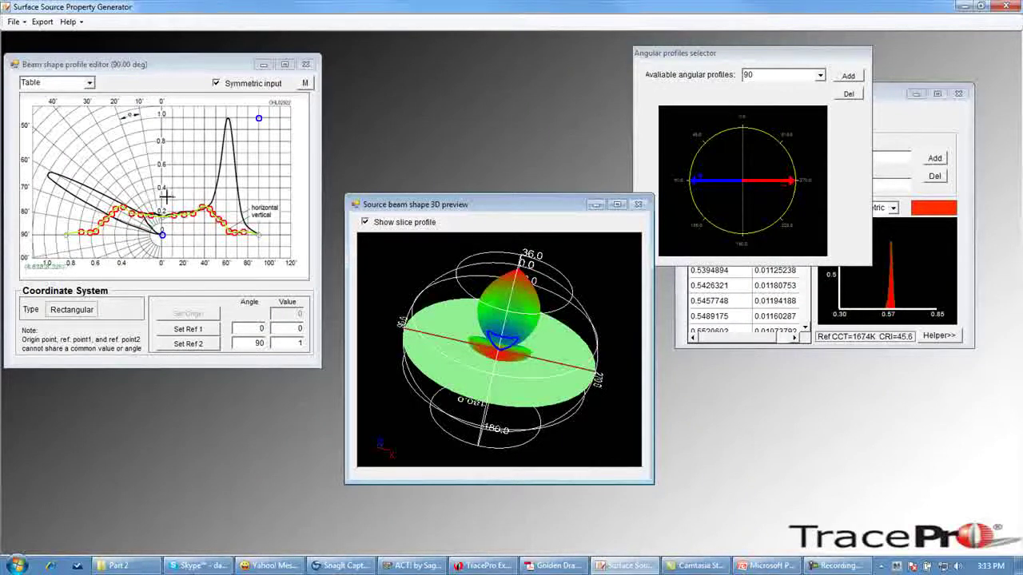
Step: Display the 0-degree angular profile and orbit the 3D preview to examine its slice through the beam
{"action": "left_click", "coordinate": [821, 76]}
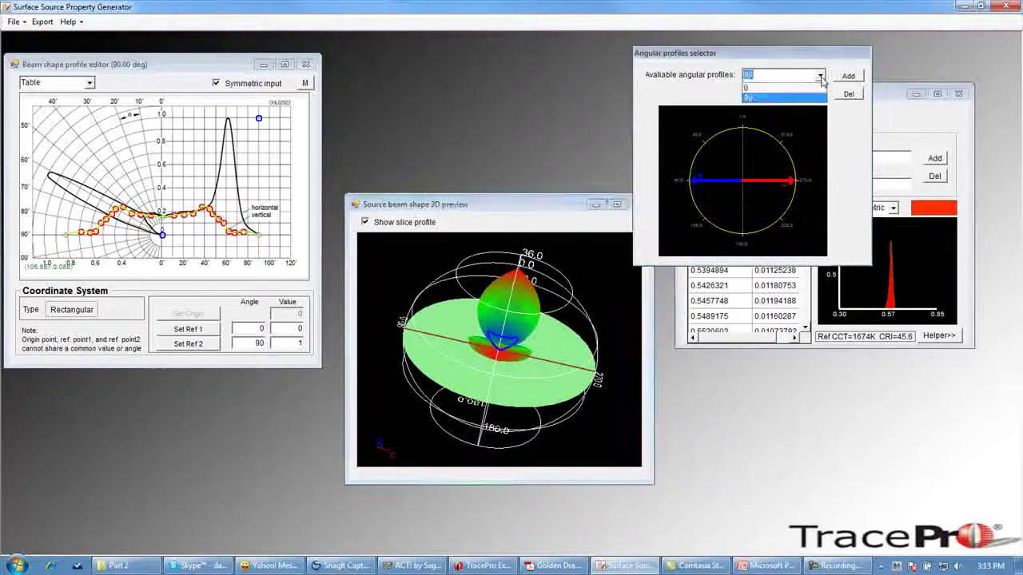
{"action": "left_click", "coordinate": [772, 89]}
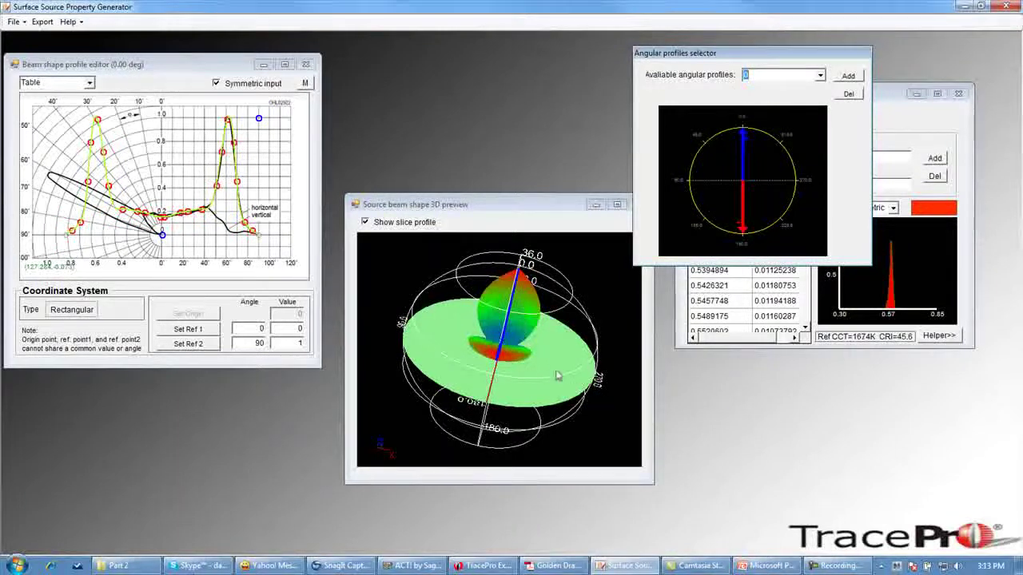
{"action": "left_click_drag", "start_coordinate": [503, 360], "coordinate": [443, 318]}
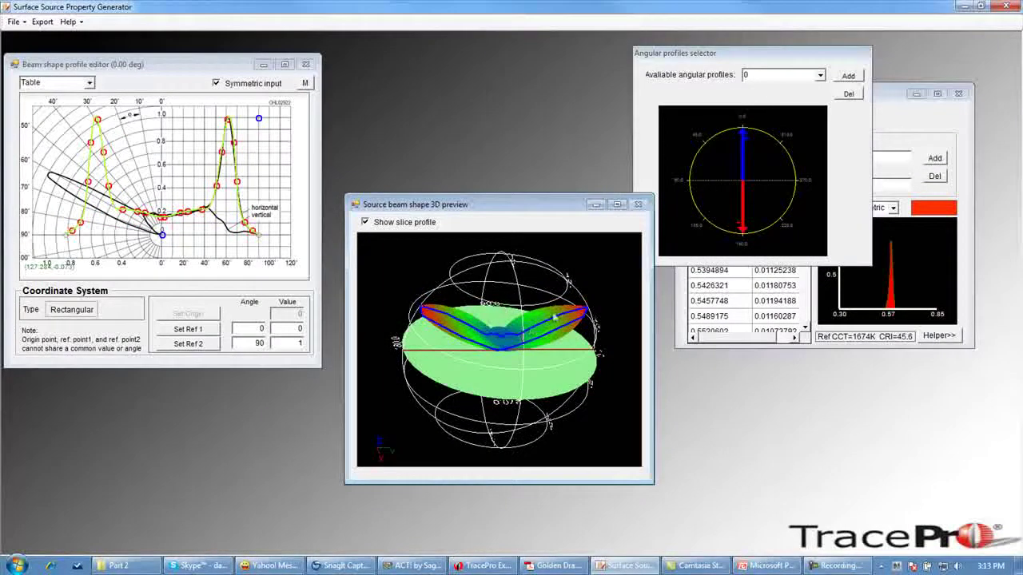
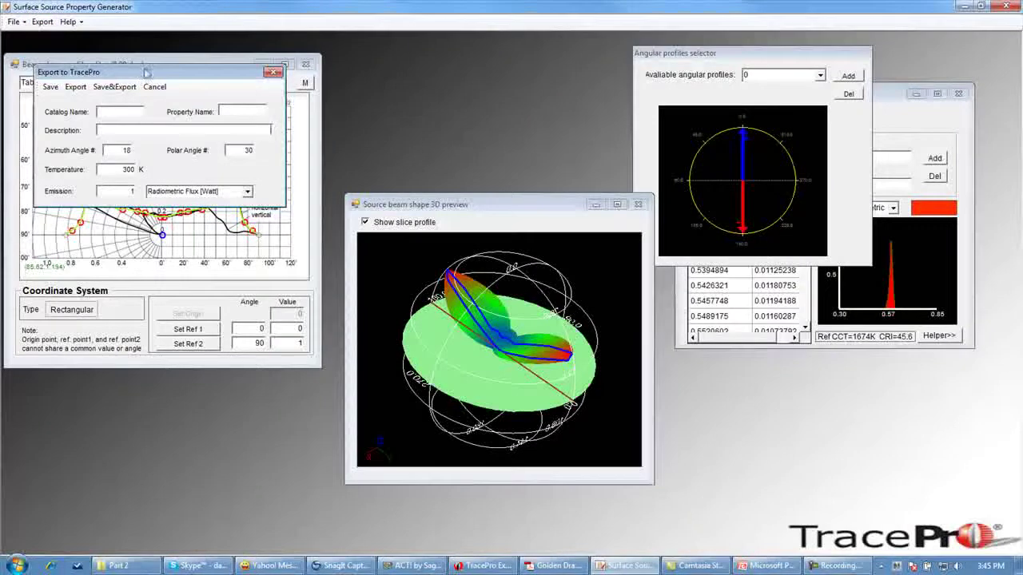
Step: Fill in the TracePro export with catalog name "Video Example", property name "Asymmetric LED" and description "This is the video LED"
{"action": "left_click_drag", "start_coordinate": [160, 74], "coordinate": [477, 108]}
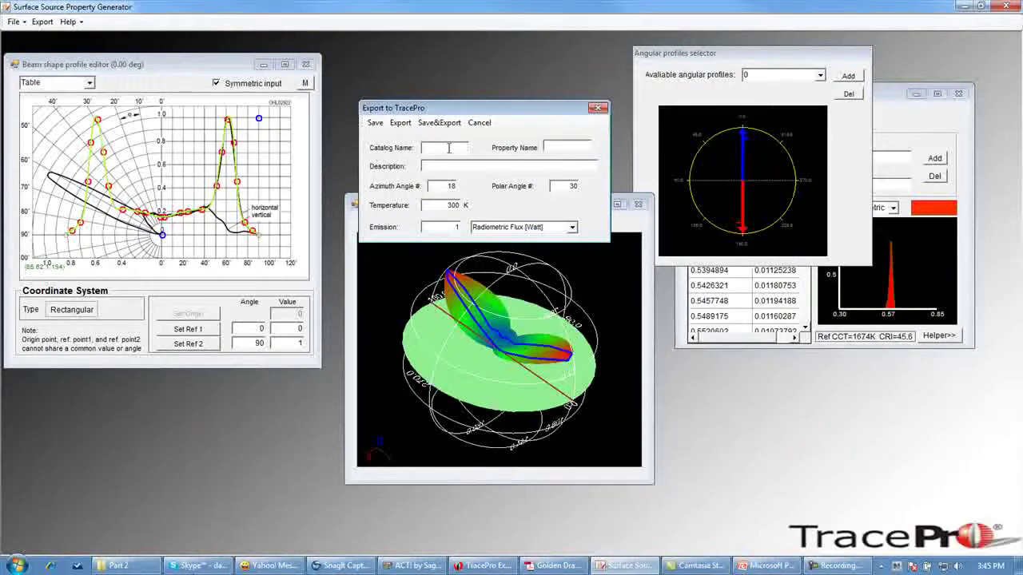
{"action": "type", "text": "Example"}
{"action": "left_click", "coordinate": [554, 147]}
{"action": "type", "text": "Asymmetric LED"}
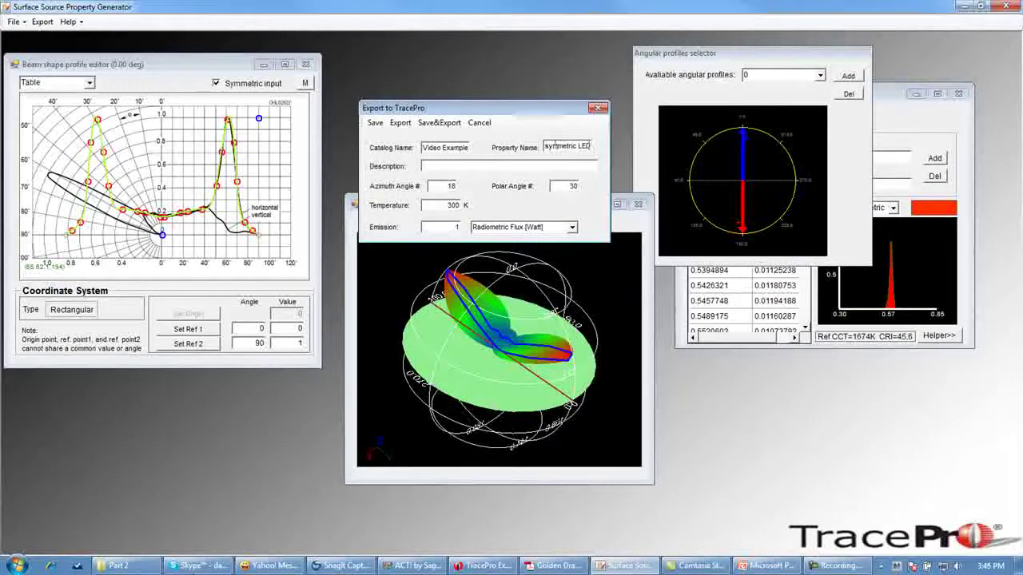
{"action": "left_click", "coordinate": [453, 166]}
{"action": "type", "text": "This is the v"}
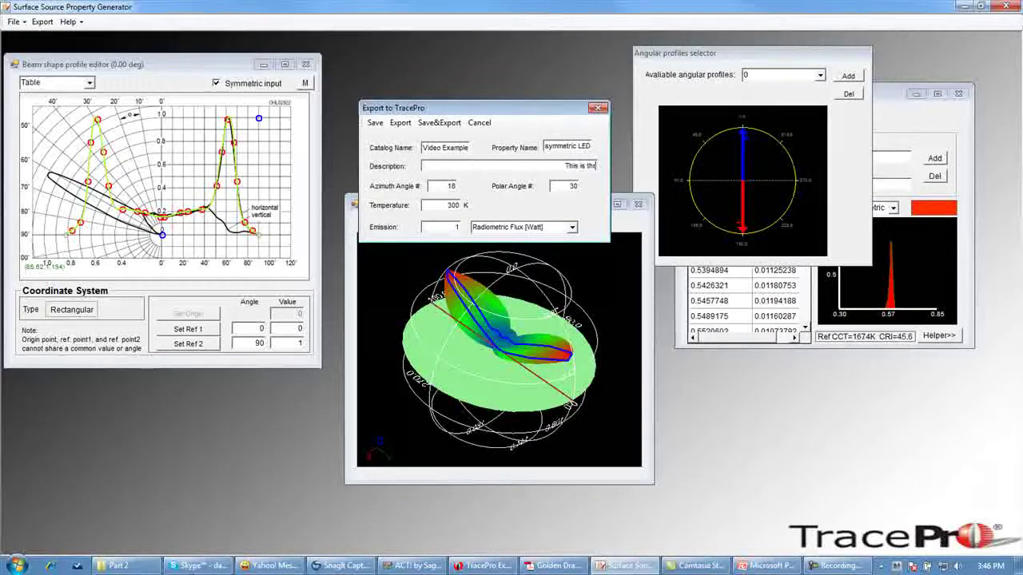
{"action": "type", "text": "ideo LED"}
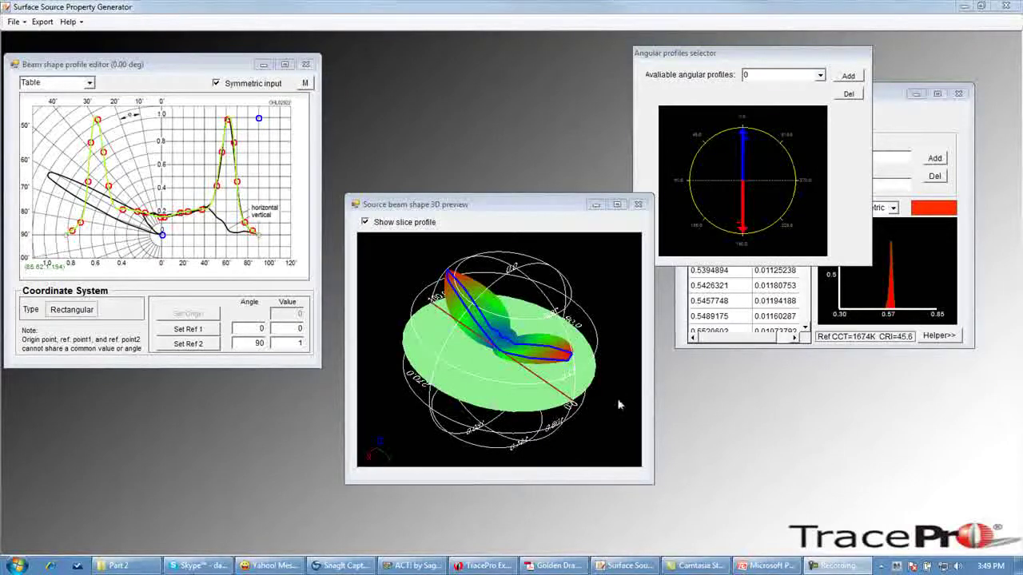
Step: Switch to TracePro Expert, close the Message/Macro Window and open the Surface Source Property Editor
{"action": "left_click", "coordinate": [486, 566]}
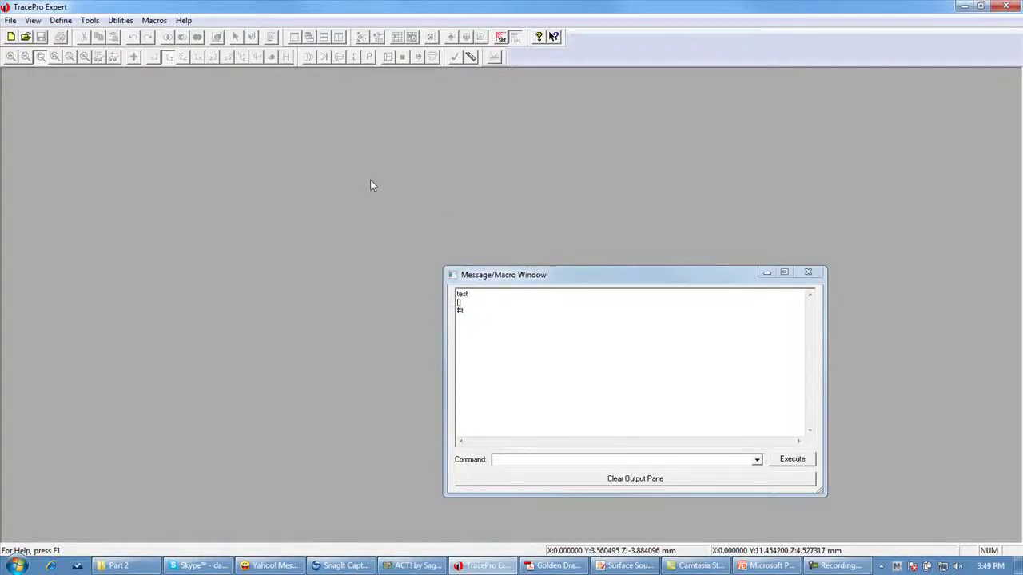
{"action": "left_click", "coordinate": [807, 272]}
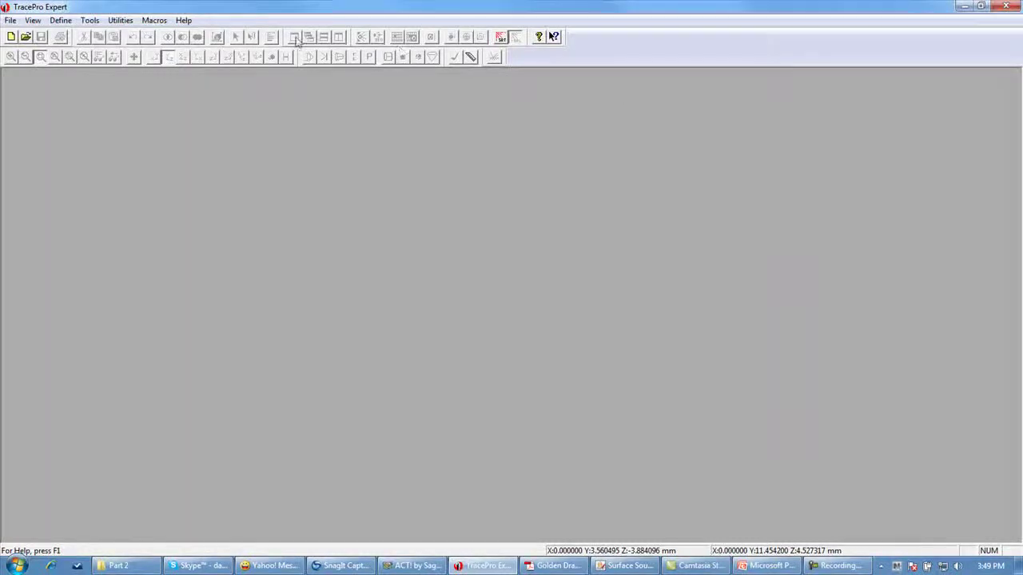
{"action": "left_click", "coordinate": [62, 22]}
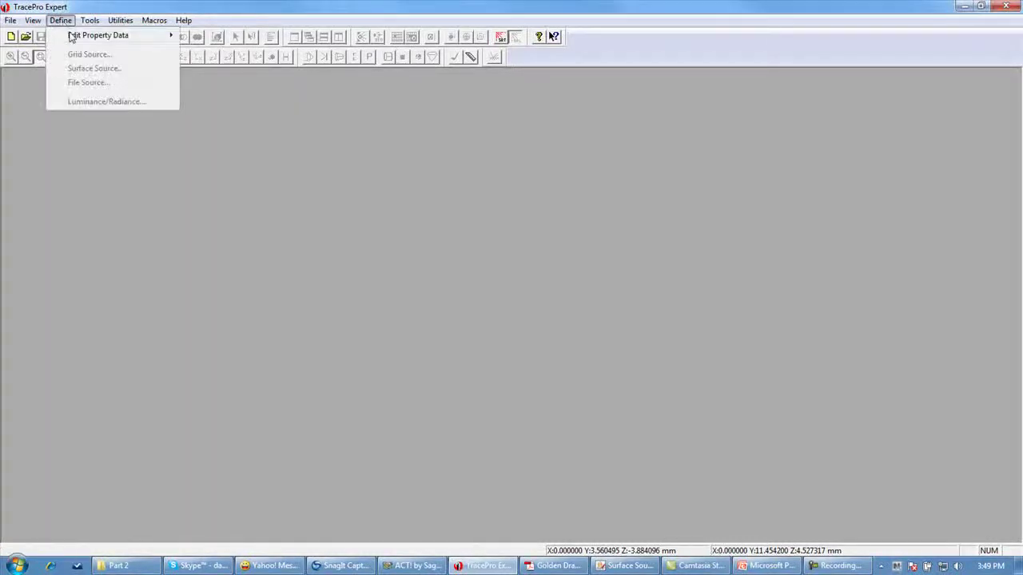
{"action": "mouse_move", "coordinate": [74, 38]}
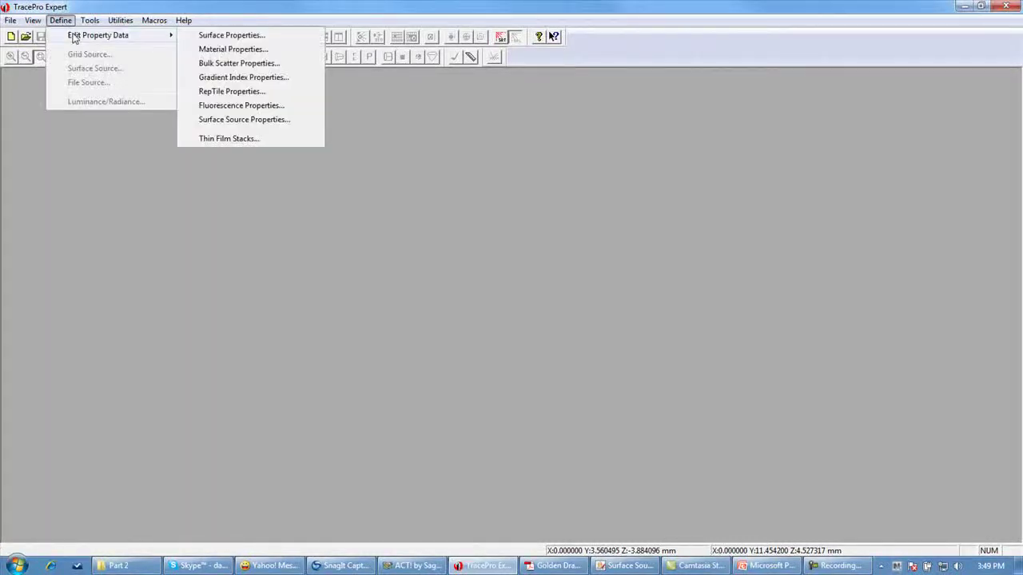
{"action": "left_click", "coordinate": [228, 119]}
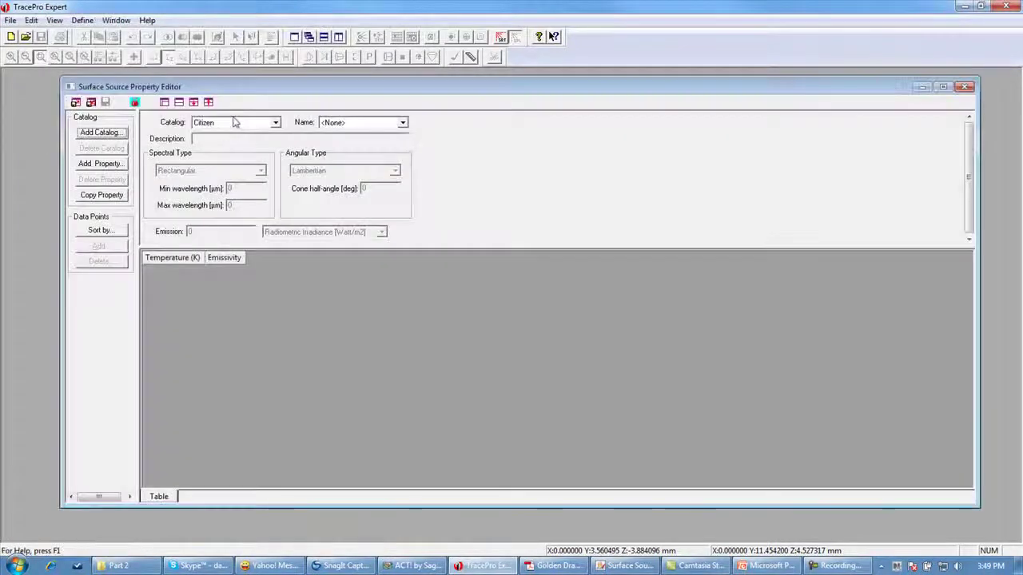
Step: Load the "Asymmetric LED" property from the "Video Example" catalog in the Surface Source Property Editor
{"action": "left_click", "coordinate": [275, 122]}
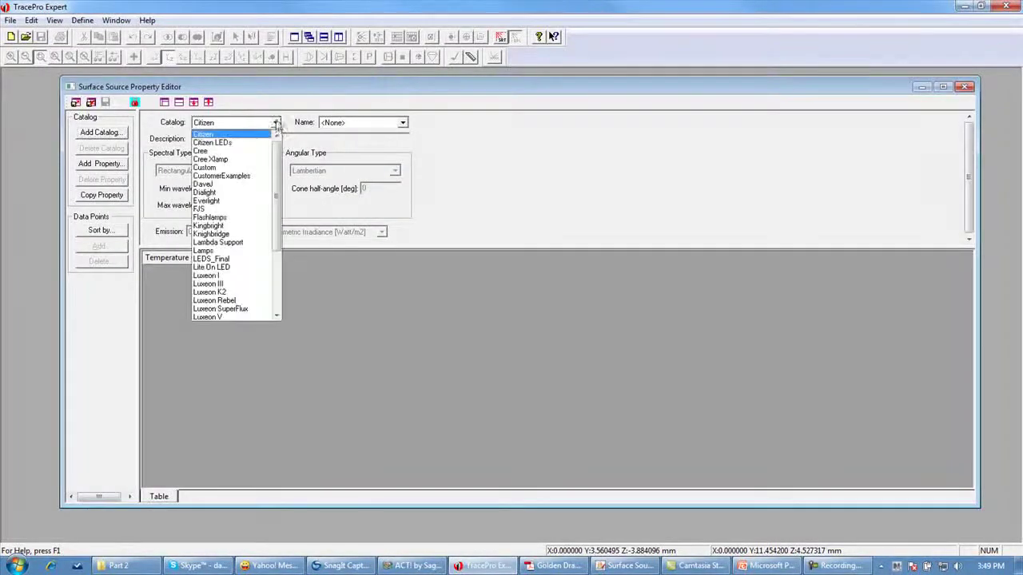
{"action": "left_click_drag", "start_coordinate": [279, 160], "coordinate": [279, 223]}
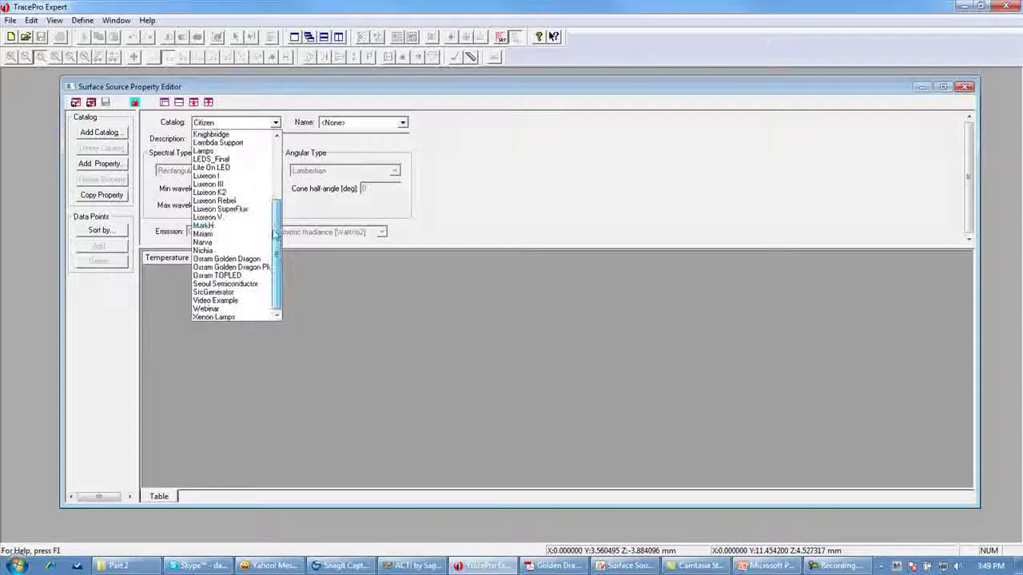
{"action": "left_click", "coordinate": [236, 302]}
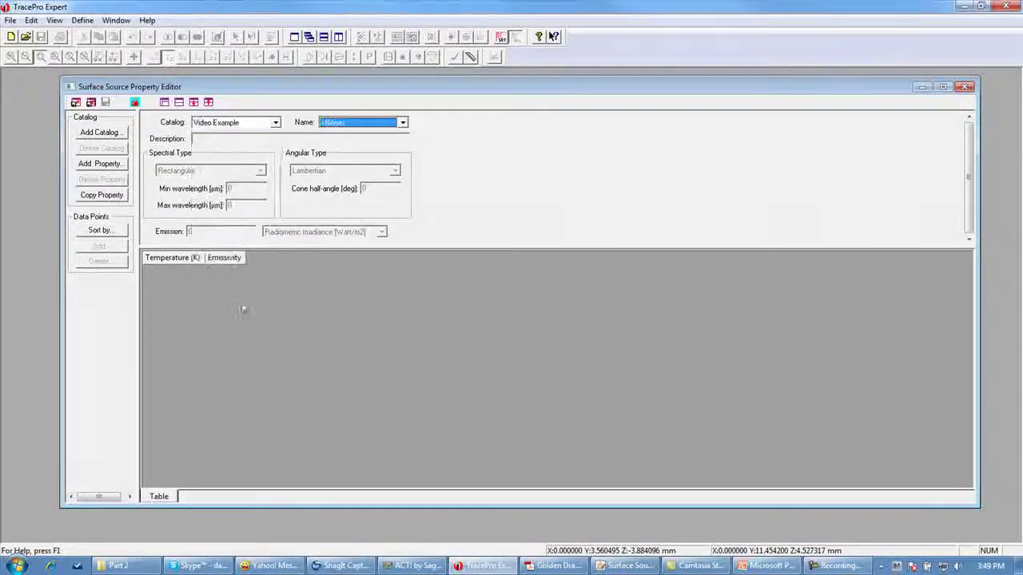
{"action": "left_click", "coordinate": [404, 124]}
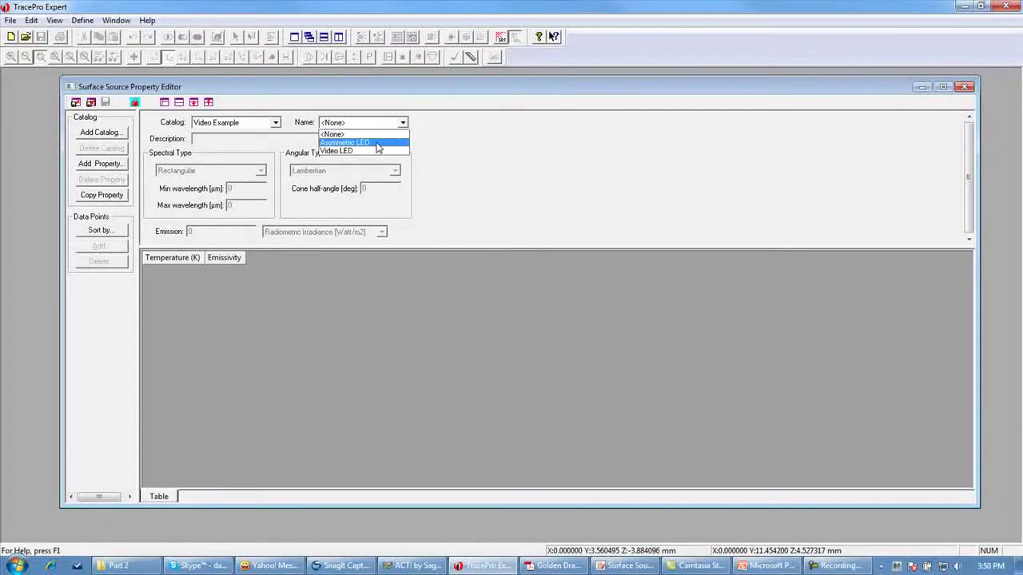
{"action": "left_click", "coordinate": [377, 144]}
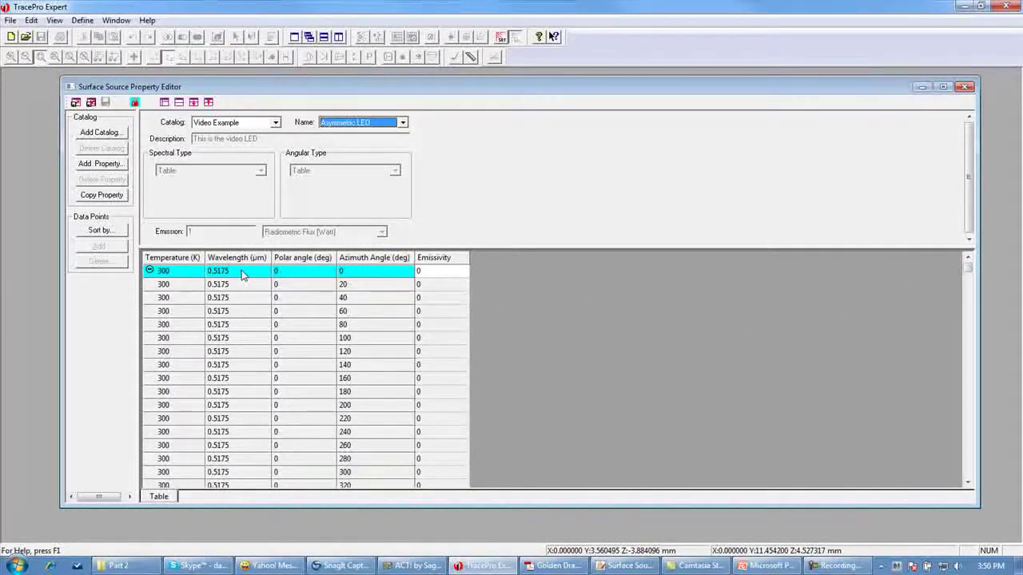
Step: Review the wavelength, polar angle, azimuth angle and emissivity rows of the exported property table, then close the editor
{"action": "left_click_drag", "start_coordinate": [968, 270], "coordinate": [968, 471]}
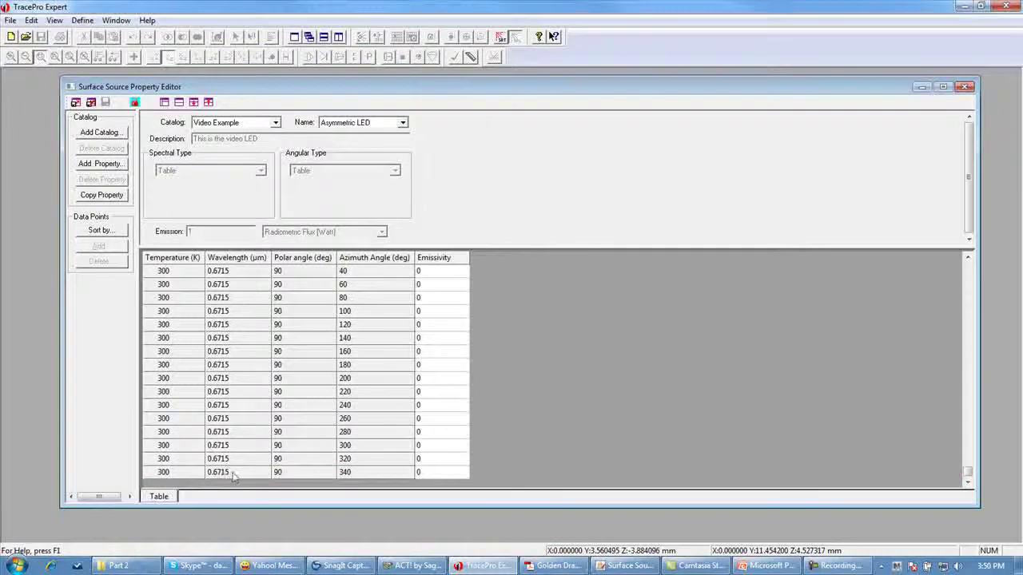
{"action": "left_click_drag", "start_coordinate": [963, 478], "coordinate": [968, 302]}
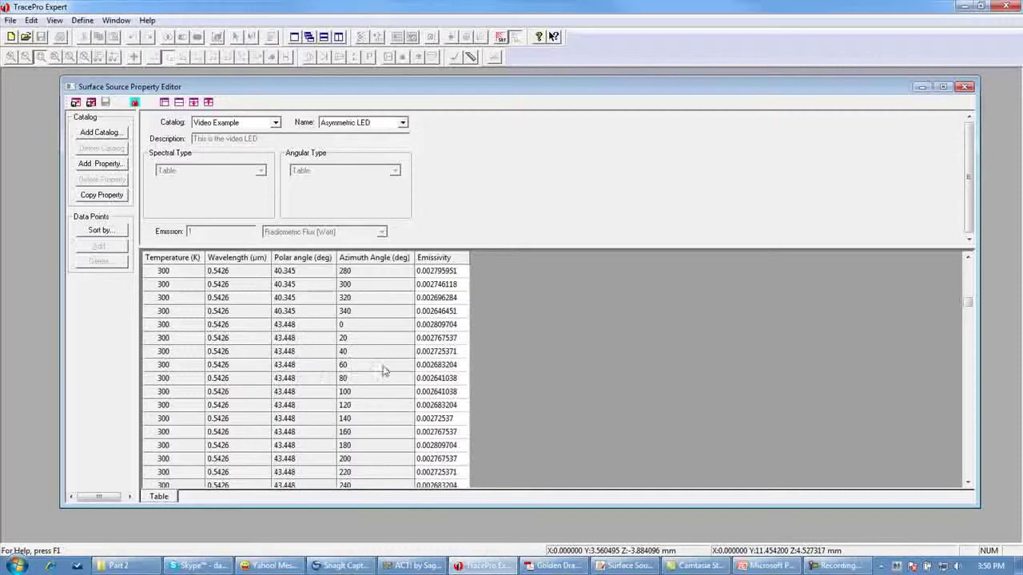
{"action": "left_click", "coordinate": [965, 87]}
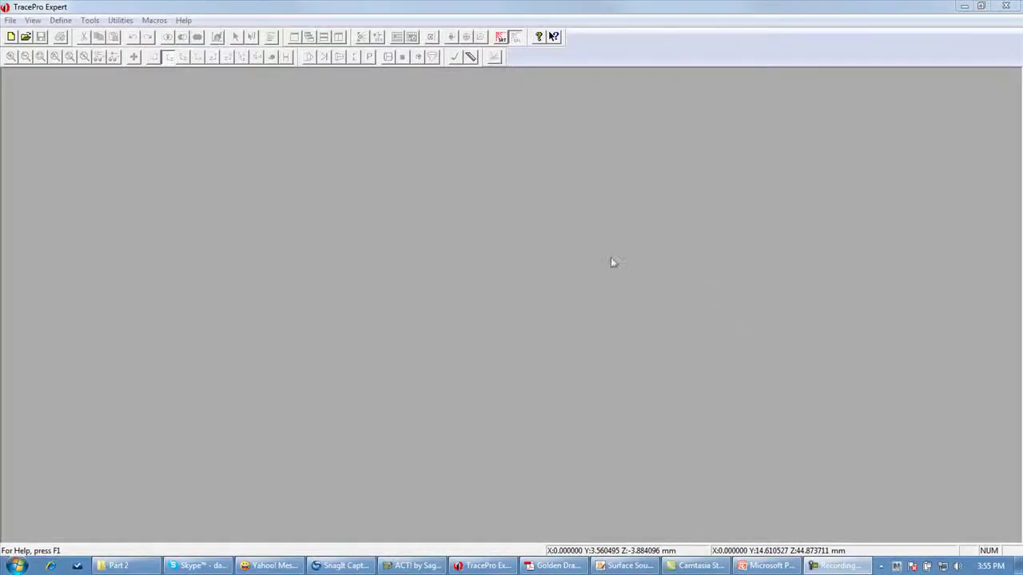
Step: Create a new model and insert a 1 × 1 × 1 primitive block centered at the origin
{"action": "left_click", "coordinate": [11, 37]}
{"action": "left_click_drag", "start_coordinate": [404, 210], "coordinate": [325, 143]}
{"action": "left_click", "coordinate": [80, 20]}
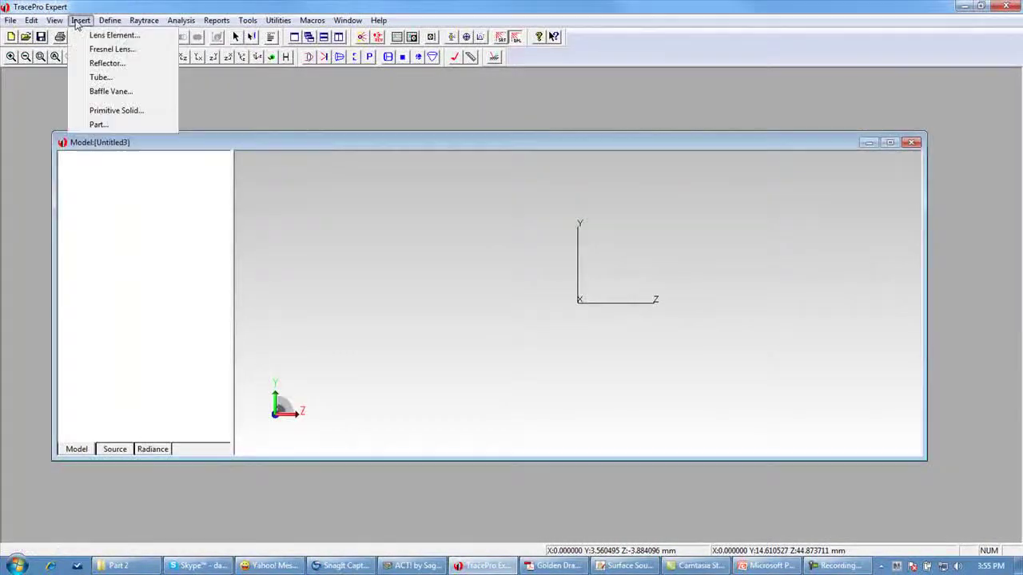
{"action": "left_click", "coordinate": [117, 110]}
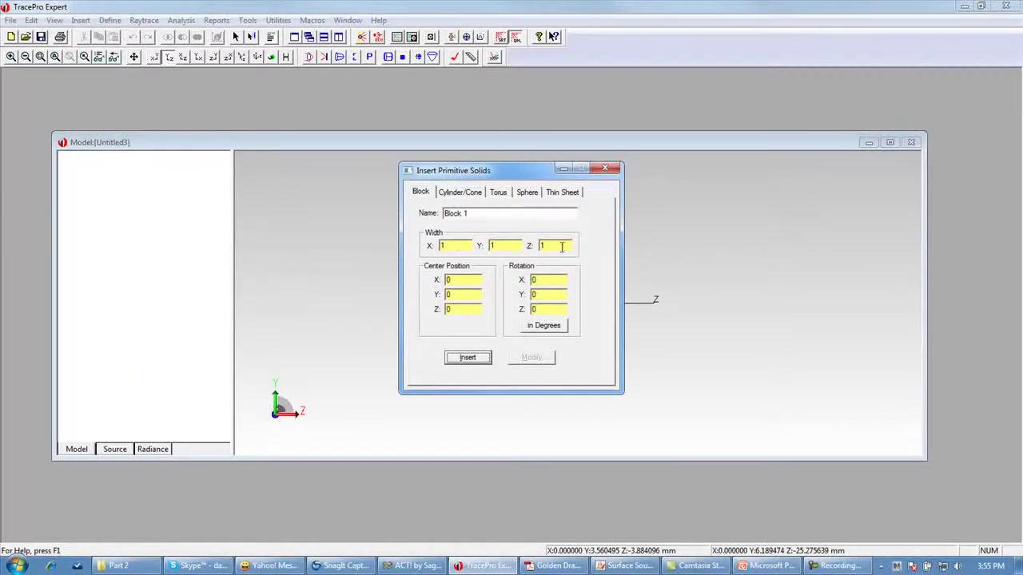
{"action": "left_click", "coordinate": [472, 360]}
{"action": "left_click", "coordinate": [605, 170]}
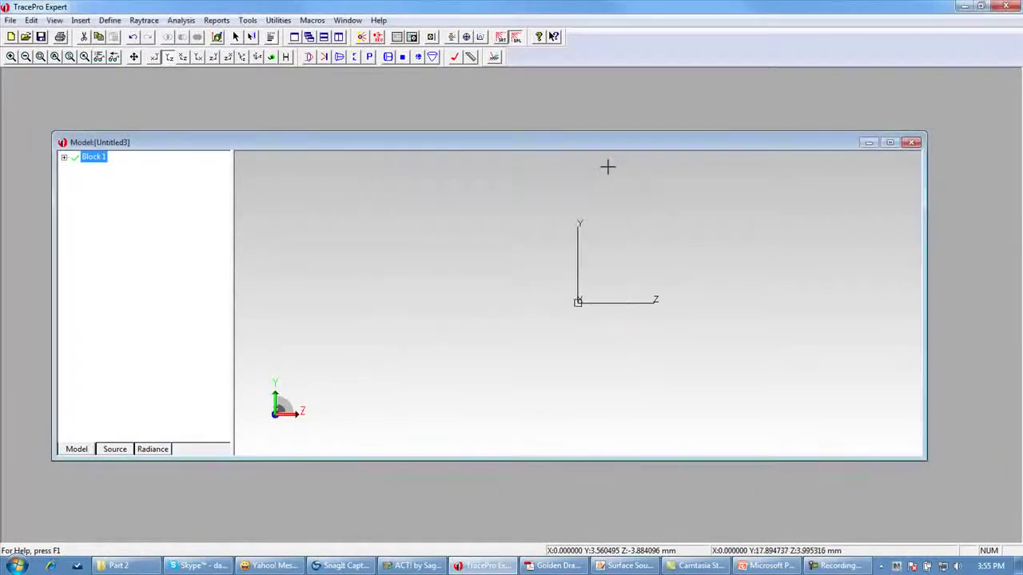
{"action": "left_click", "coordinate": [56, 61]}
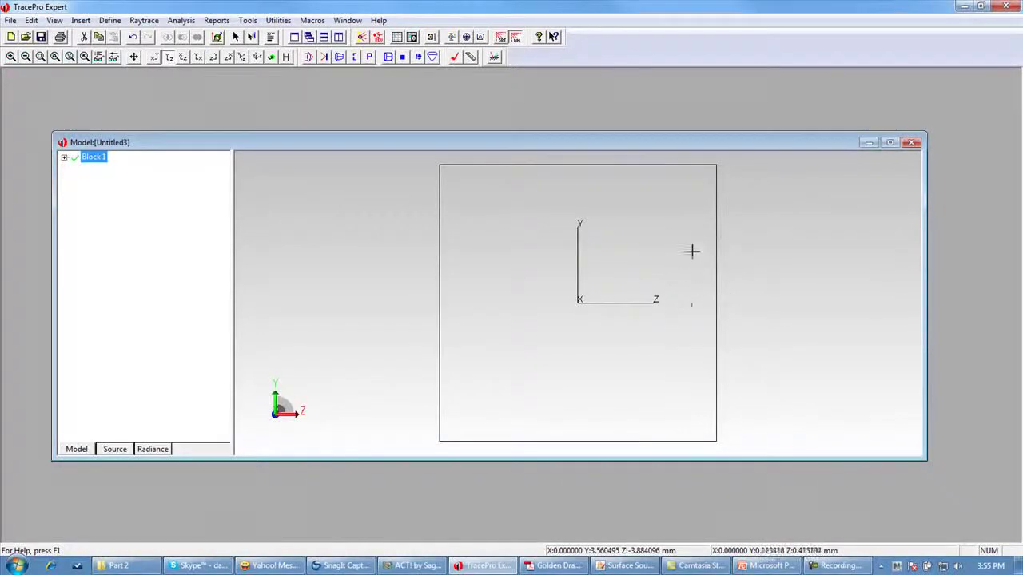
Step: Open the Surface Source properties for Surface 0 of the block and set the emission type to Source Property
{"action": "left_click", "coordinate": [64, 157]}
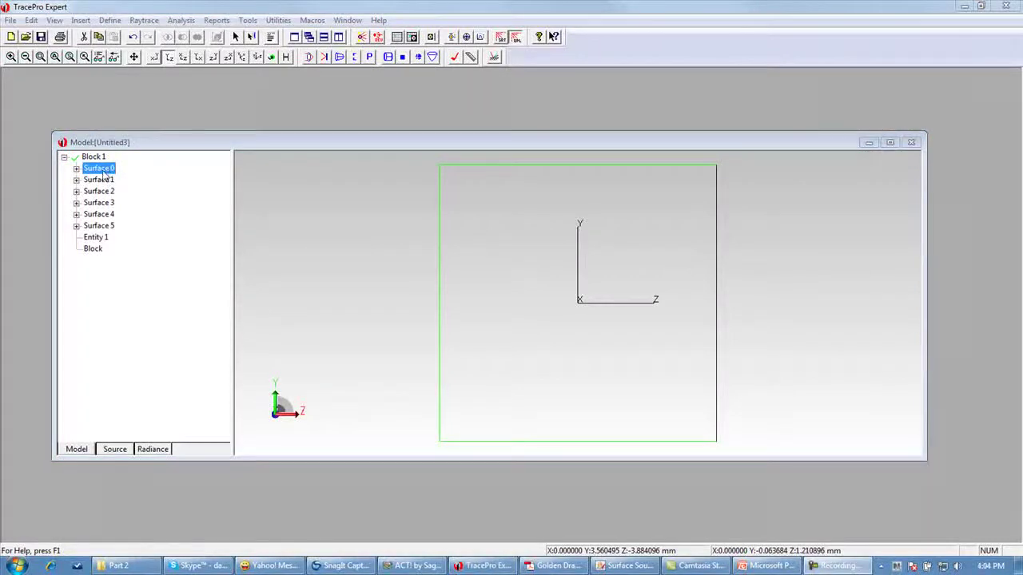
{"action": "right_click", "coordinate": [102, 173]}
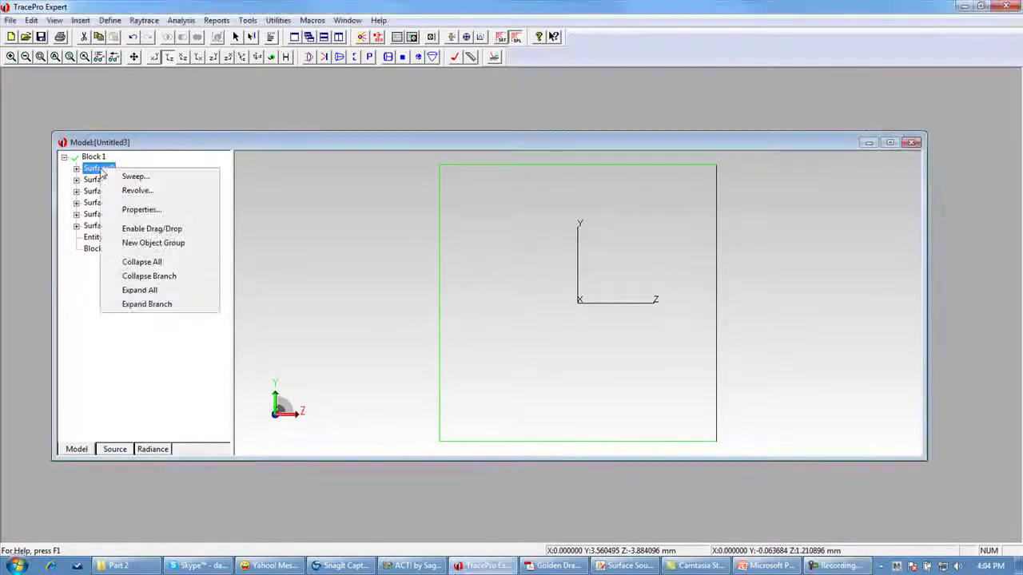
{"action": "left_click", "coordinate": [141, 210]}
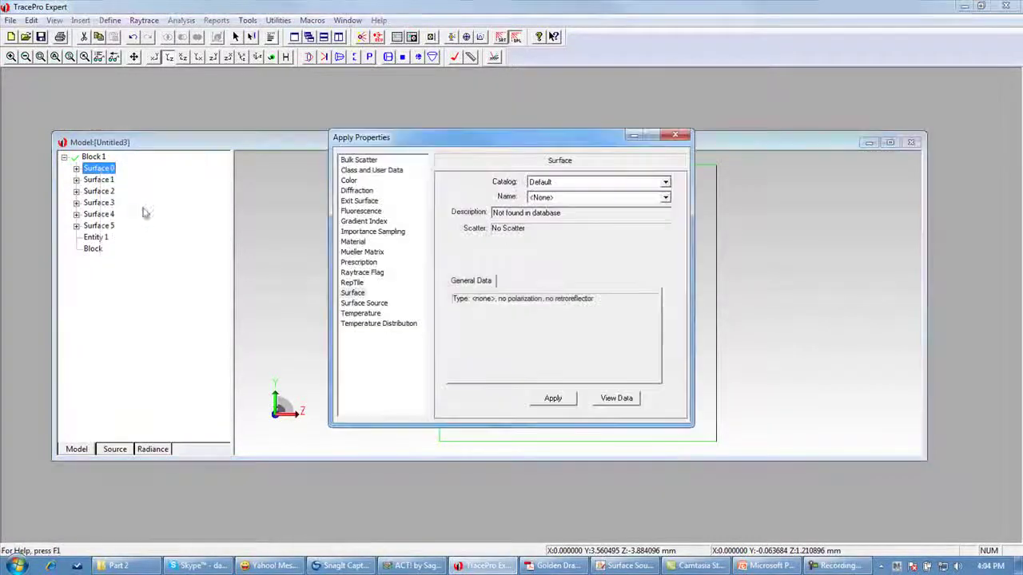
{"action": "left_click", "coordinate": [368, 303]}
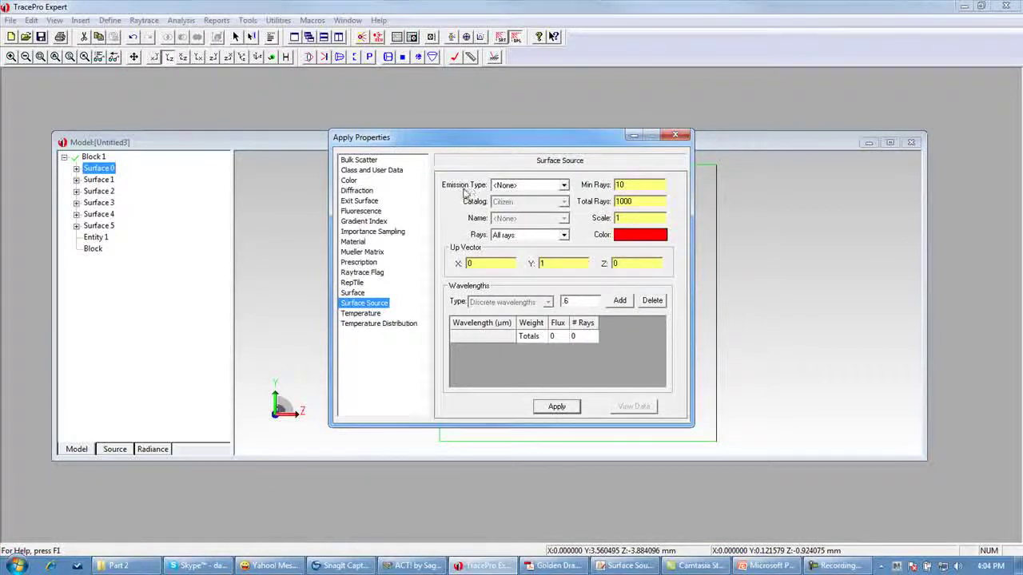
{"action": "left_click", "coordinate": [563, 184]}
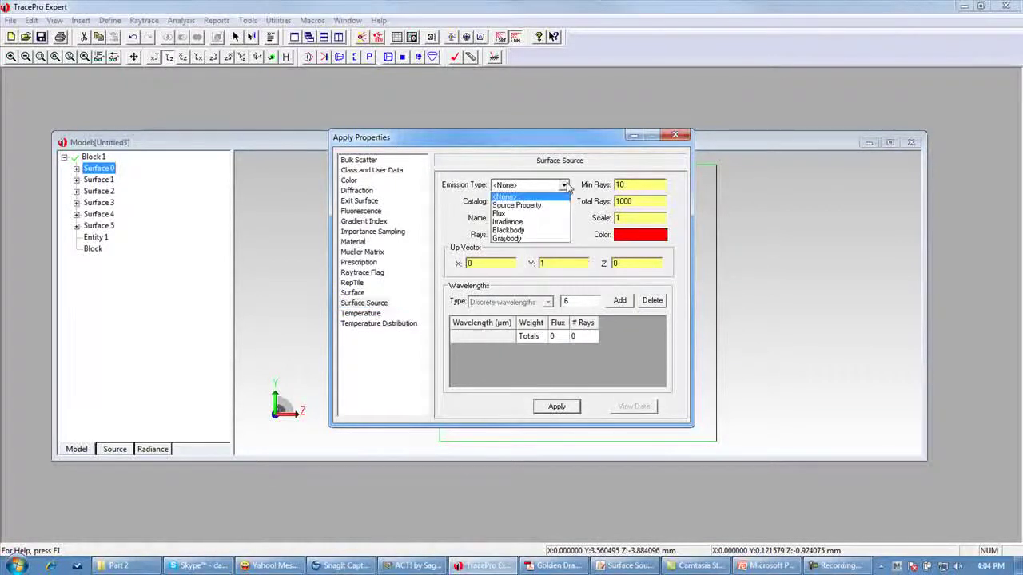
{"action": "left_click", "coordinate": [544, 206]}
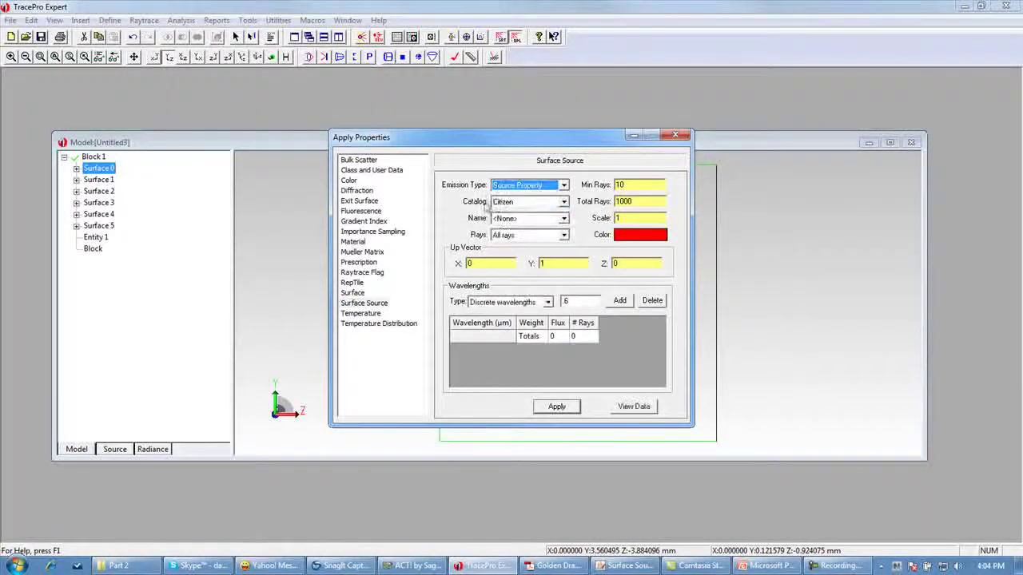
Step: Choose the "Asymmetric LED" property from the "Video Example" catalog as the surface source
{"action": "left_click", "coordinate": [563, 201]}
{"action": "left_click", "coordinate": [565, 255]}
{"action": "left_click", "coordinate": [515, 238]}
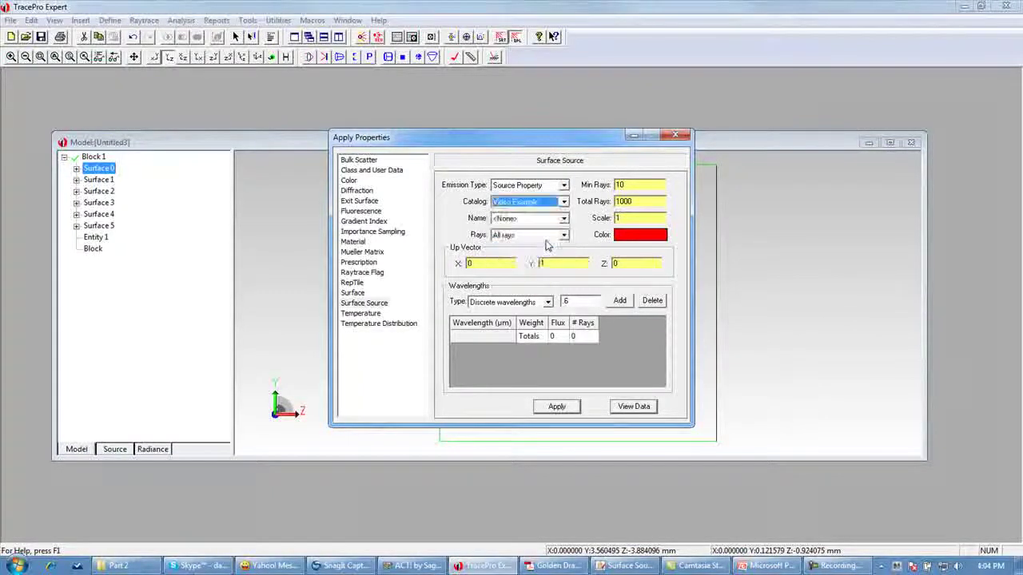
{"action": "left_click", "coordinate": [564, 219]}
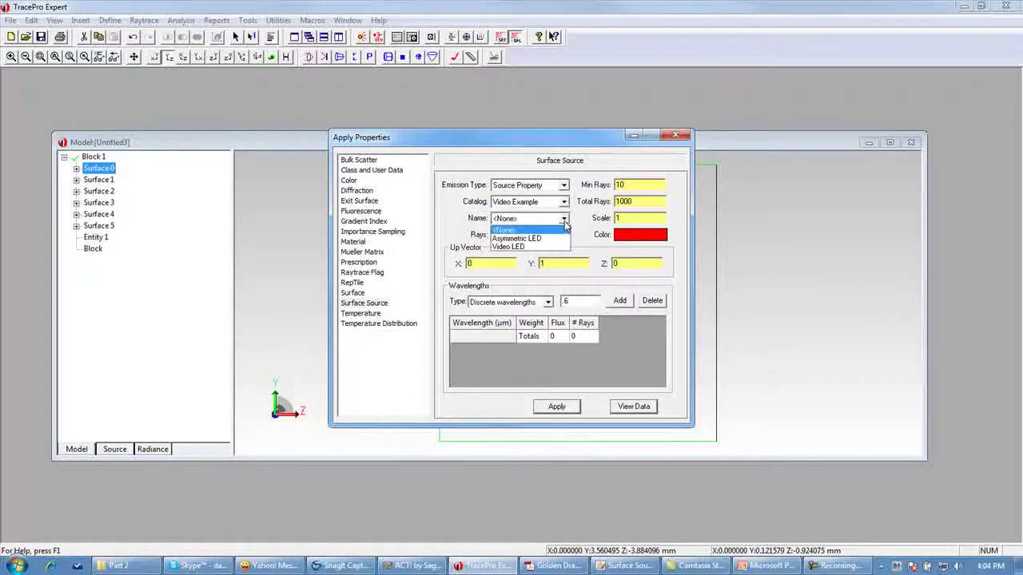
{"action": "left_click", "coordinate": [538, 238]}
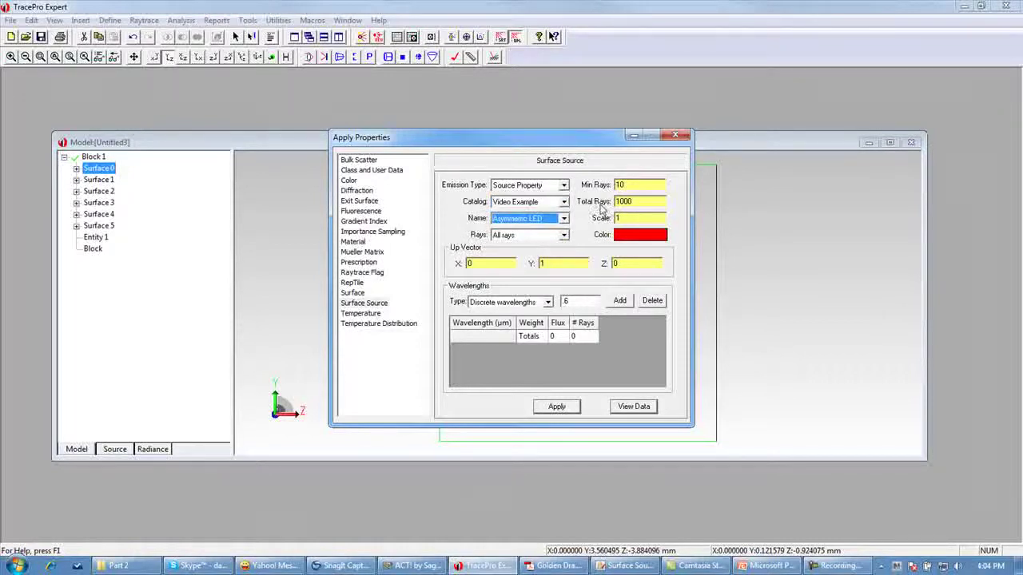
Step: Set total rays to 100000, add the discrete wavelength 0.6 µm, and apply the surface source to Surface 0
{"action": "double_click", "coordinate": [640, 202]}
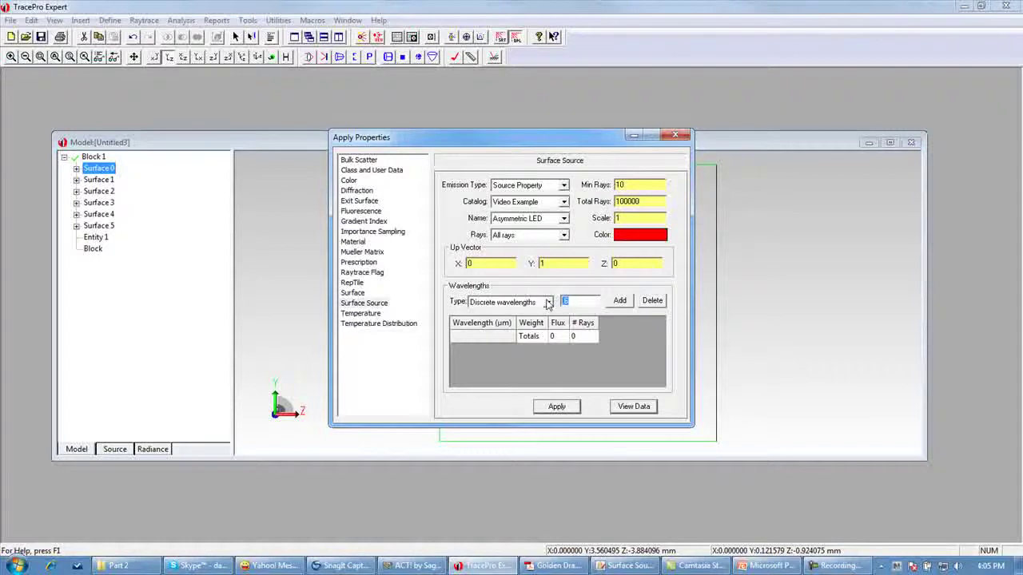
{"action": "left_click", "coordinate": [568, 300]}
{"action": "left_click", "coordinate": [621, 301]}
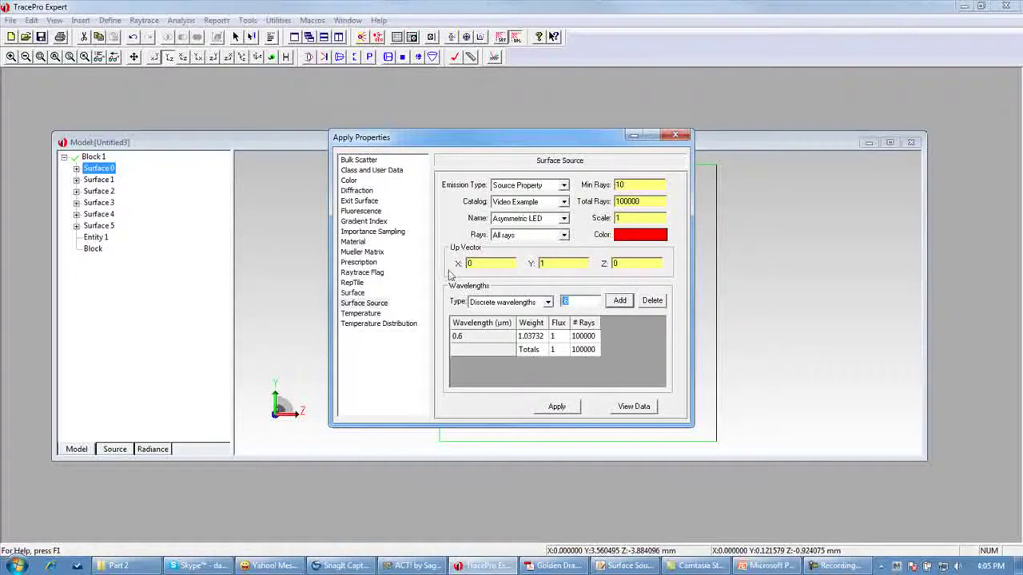
{"action": "left_click", "coordinate": [556, 408]}
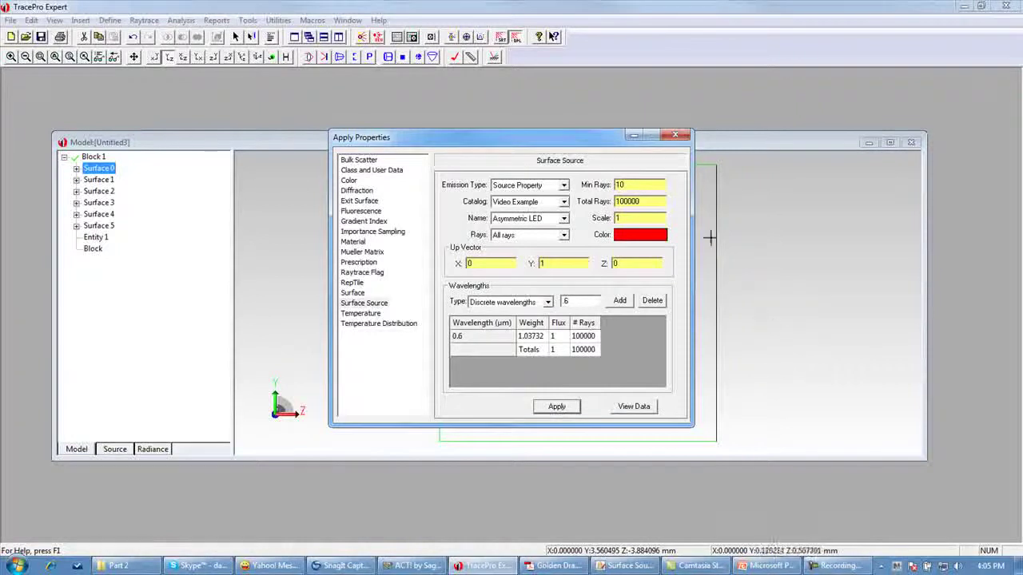
{"action": "left_click", "coordinate": [678, 136]}
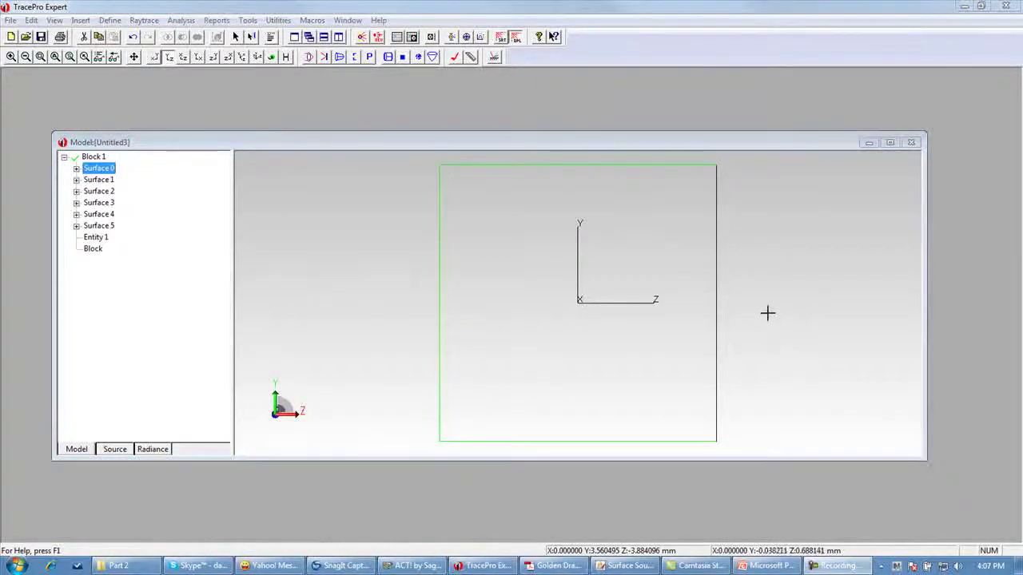
Step: Trace the source rays and display the Rectangular Candela Distribution plot in an enlarged window
{"action": "left_click", "coordinate": [363, 39]}
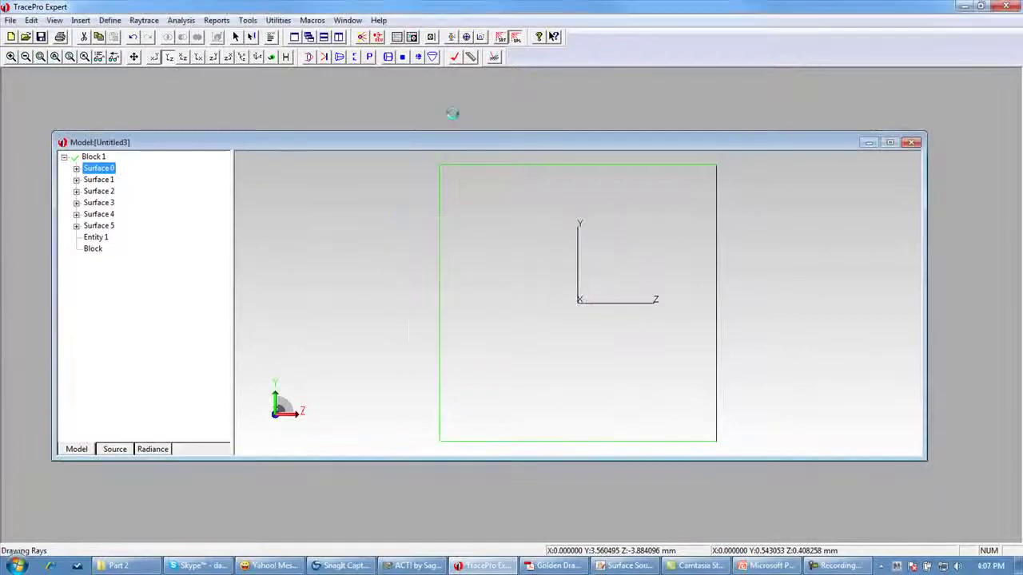
{"action": "left_click", "coordinate": [180, 21]}
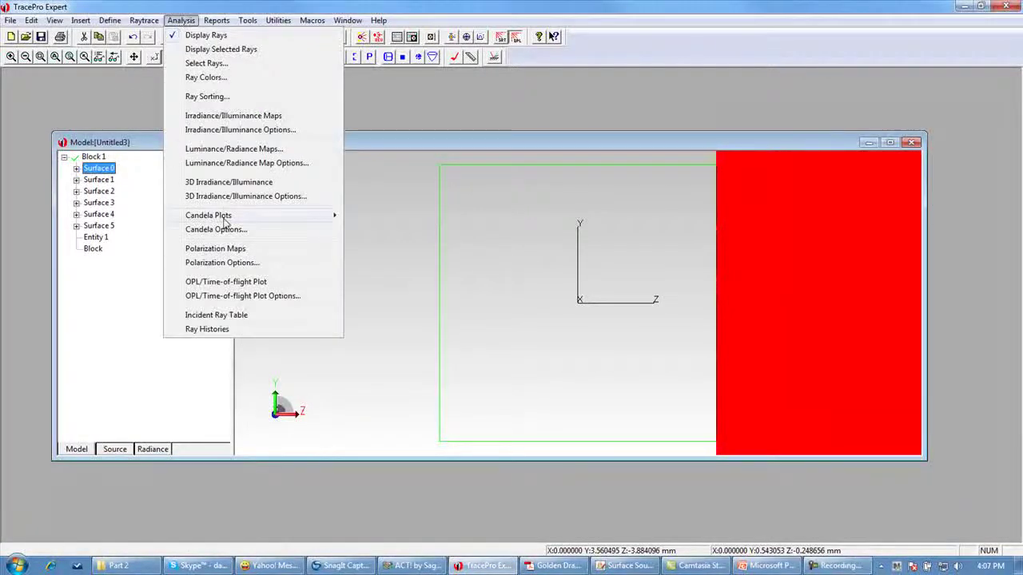
{"action": "mouse_move", "coordinate": [224, 221]}
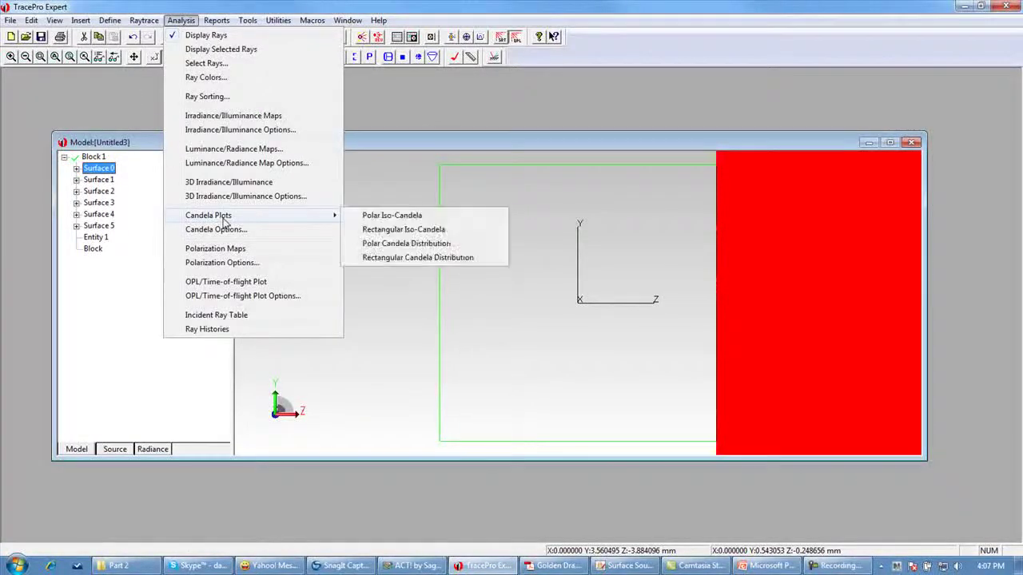
{"action": "left_click", "coordinate": [392, 260]}
{"action": "left_click_drag", "start_coordinate": [508, 230], "coordinate": [456, 163]}
{"action": "left_click_drag", "start_coordinate": [967, 472], "coordinate": [974, 490]}
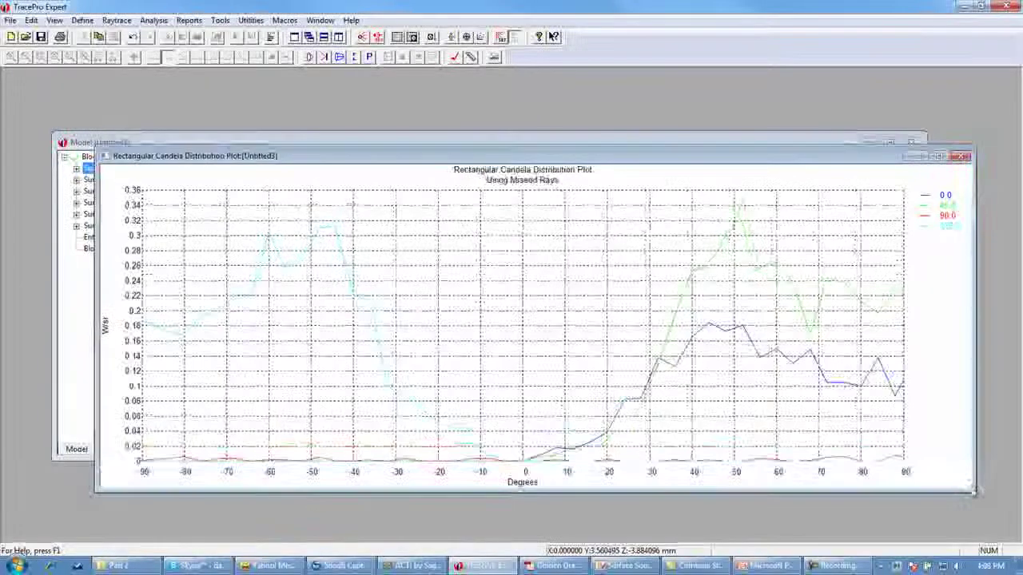
Step: In the candela options, set the normal vector to 0, 0, 1 and the up vector to 0, 1, 0, and apply them to the plot
{"action": "right_click", "coordinate": [451, 248]}
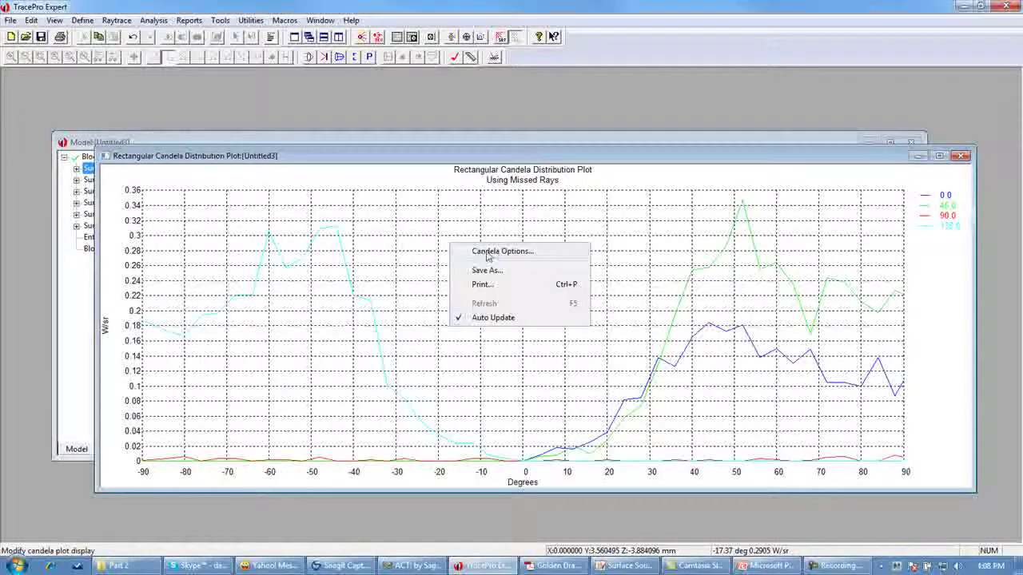
{"action": "left_click", "coordinate": [489, 252]}
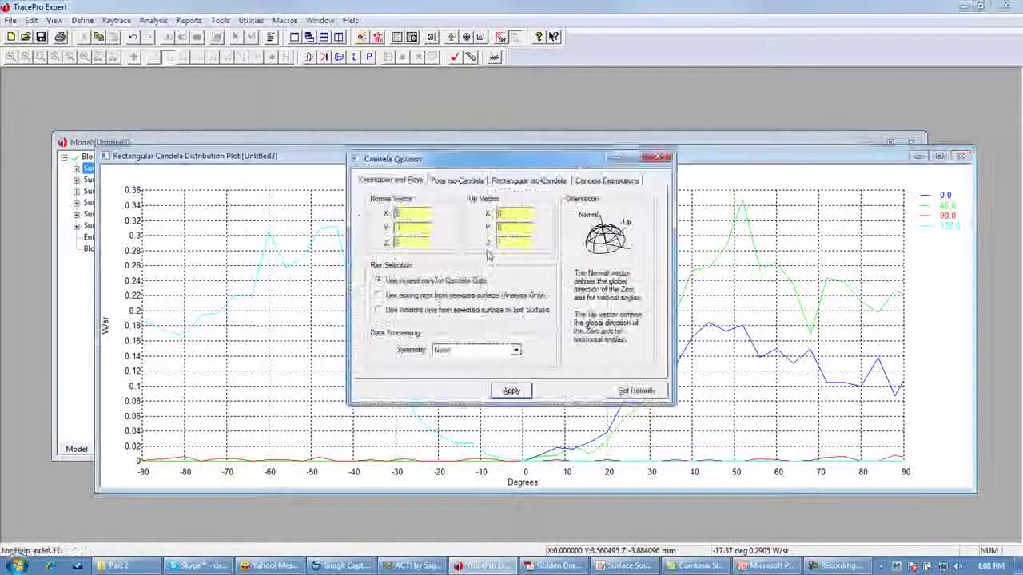
{"action": "double_click", "coordinate": [410, 228]}
{"action": "type", "text": "0"}
{"action": "double_click", "coordinate": [405, 243]}
{"action": "type", "text": "1"}
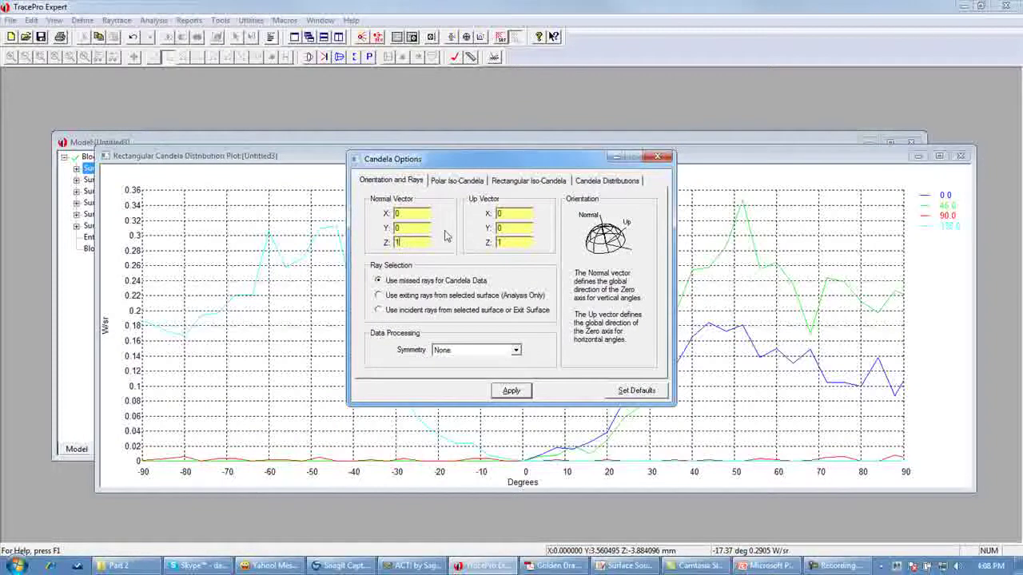
{"action": "double_click", "coordinate": [507, 229]}
{"action": "type", "text": "1"}
{"action": "key", "text": "Tab"}
{"action": "left_click", "coordinate": [511, 392]}
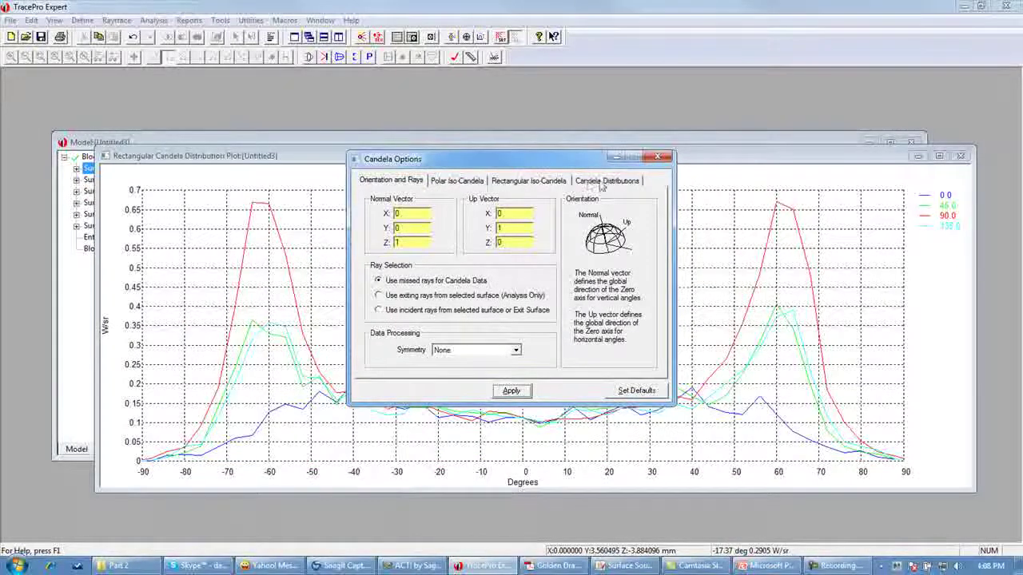
Step: Enable smoothing for the candela distributions, set the number of horizontal angles to 2, and apply the options
{"action": "left_click", "coordinate": [601, 182]}
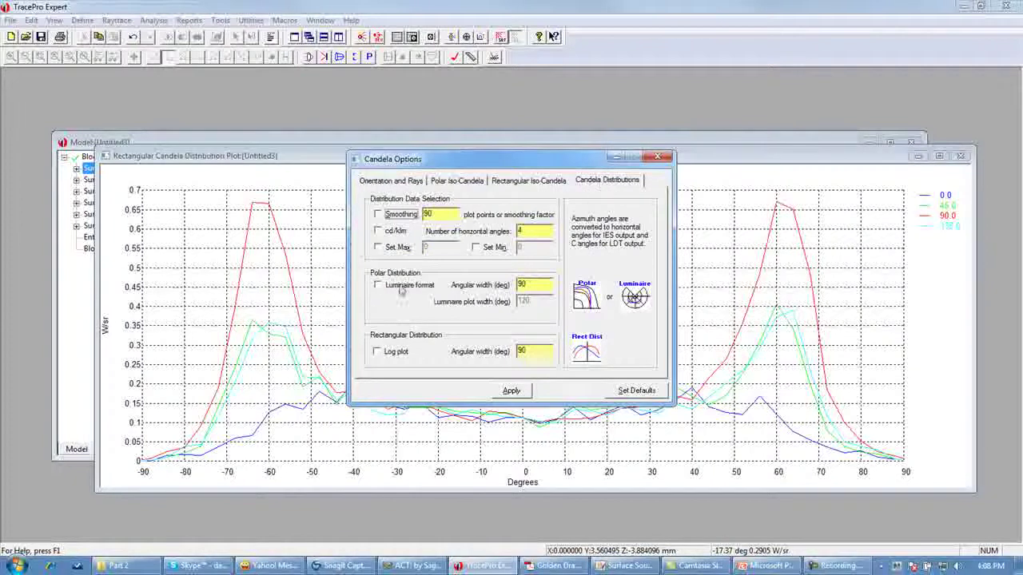
{"action": "left_click", "coordinate": [377, 214]}
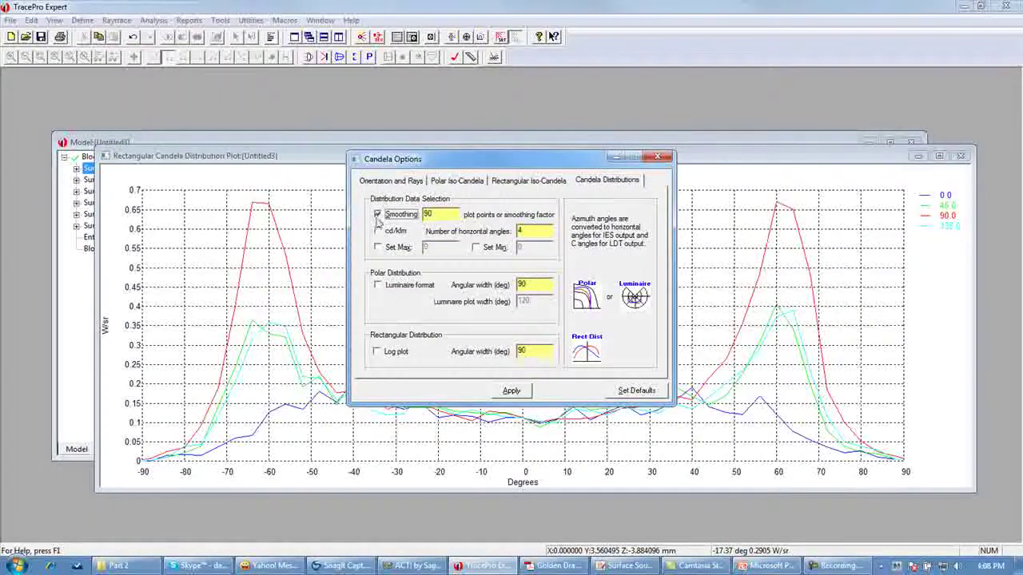
{"action": "double_click", "coordinate": [531, 232]}
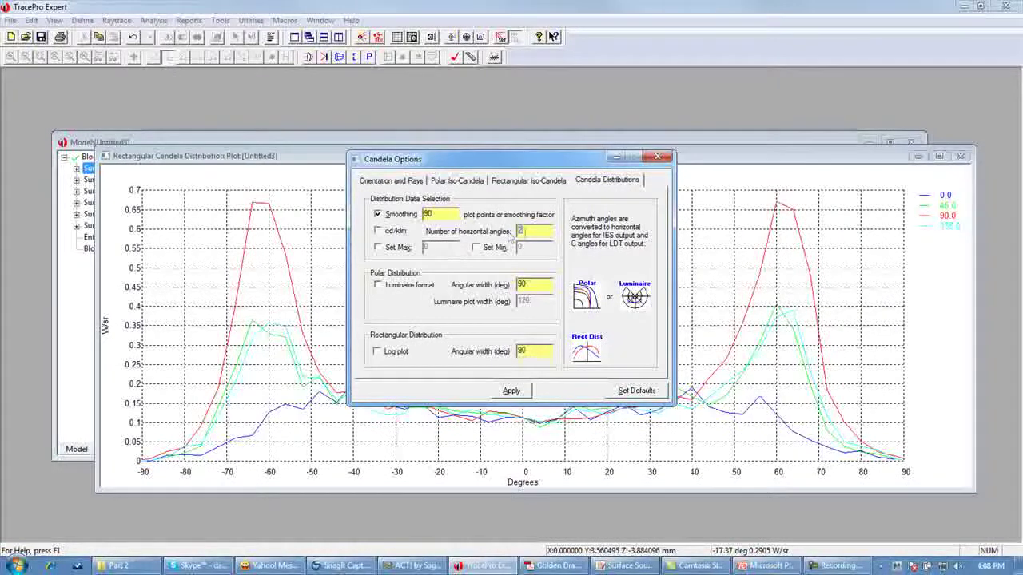
{"action": "left_click", "coordinate": [506, 395]}
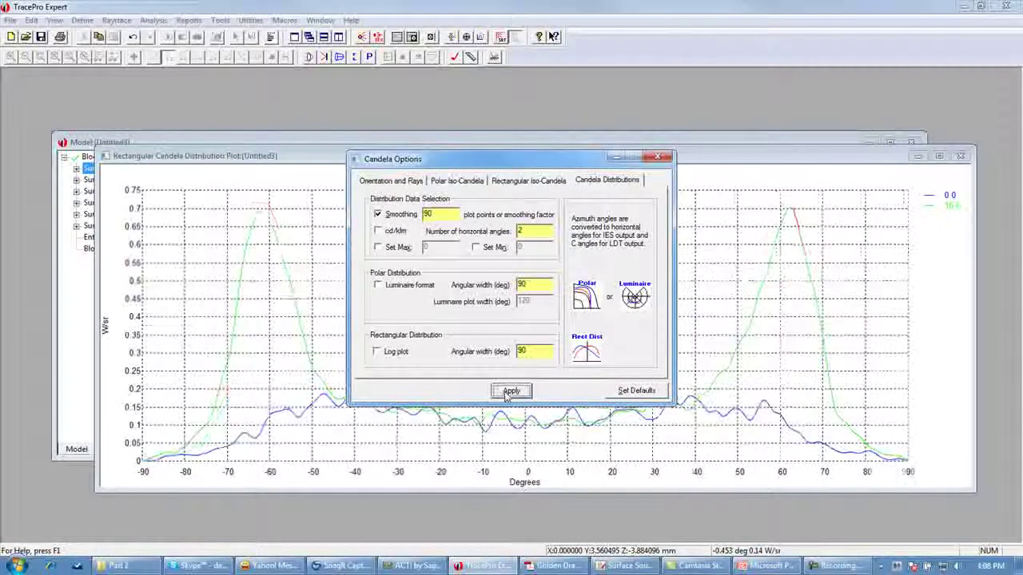
{"action": "left_click", "coordinate": [662, 158]}
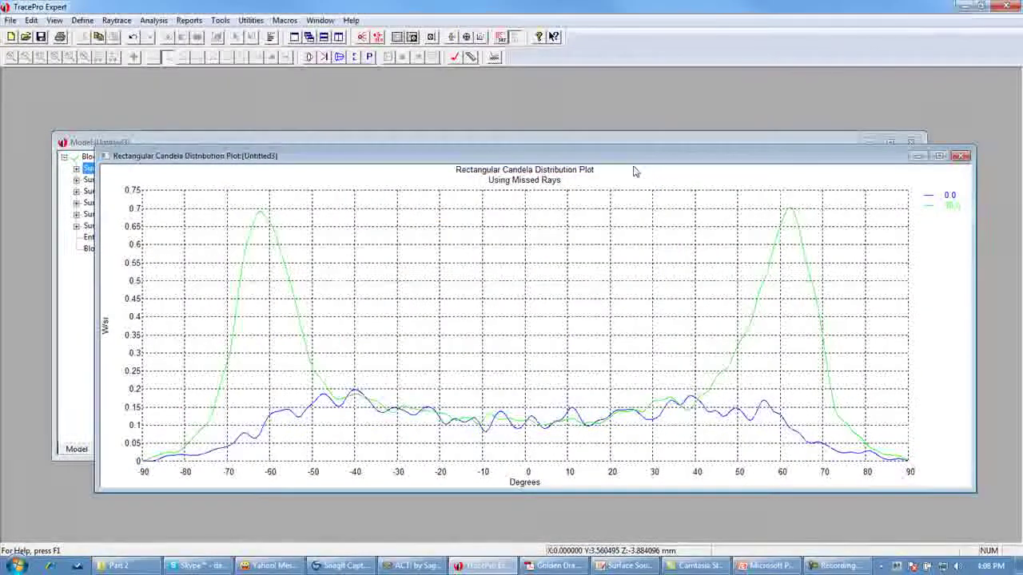
Step: Resize and reposition the candela plot window, and compare its curves with the Radiation Characteristic chart in the Golden Dragon datasheet PDF
{"action": "left_click_drag", "start_coordinate": [622, 156], "coordinate": [592, 98]}
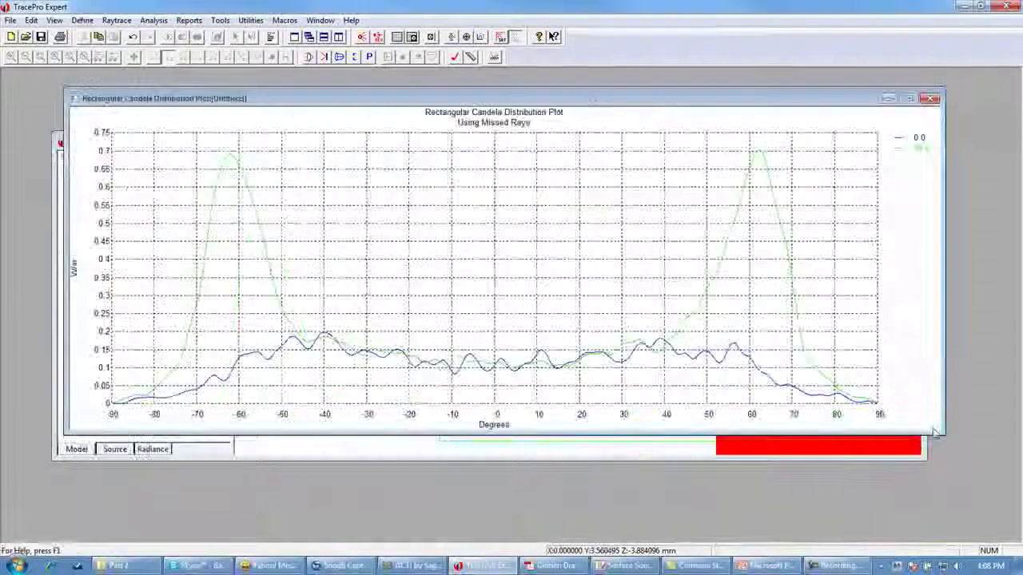
{"action": "left_click_drag", "start_coordinate": [941, 434], "coordinate": [743, 509]}
{"action": "left_click_drag", "start_coordinate": [541, 106], "coordinate": [727, 103]}
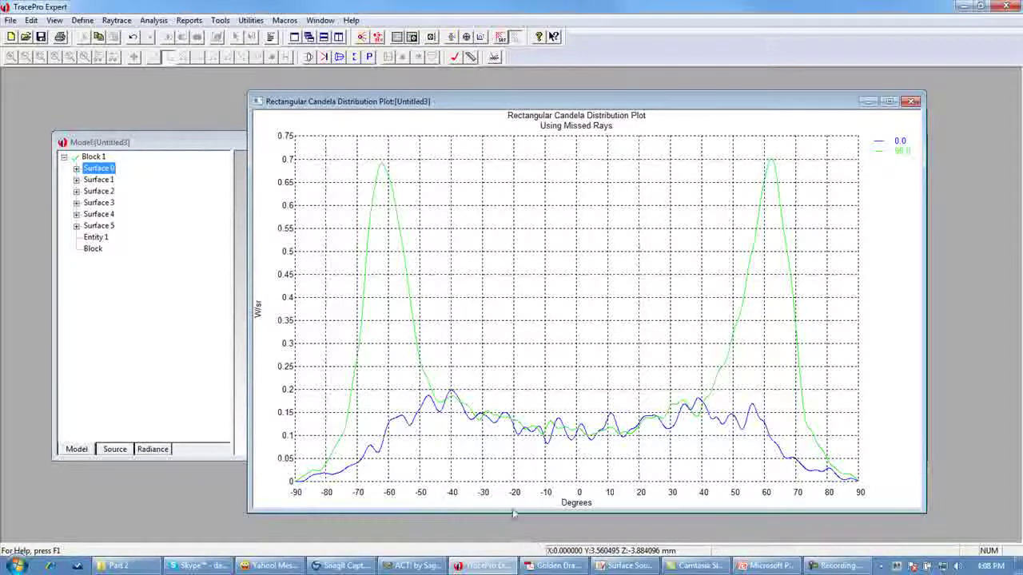
{"action": "left_click", "coordinate": [553, 565]}
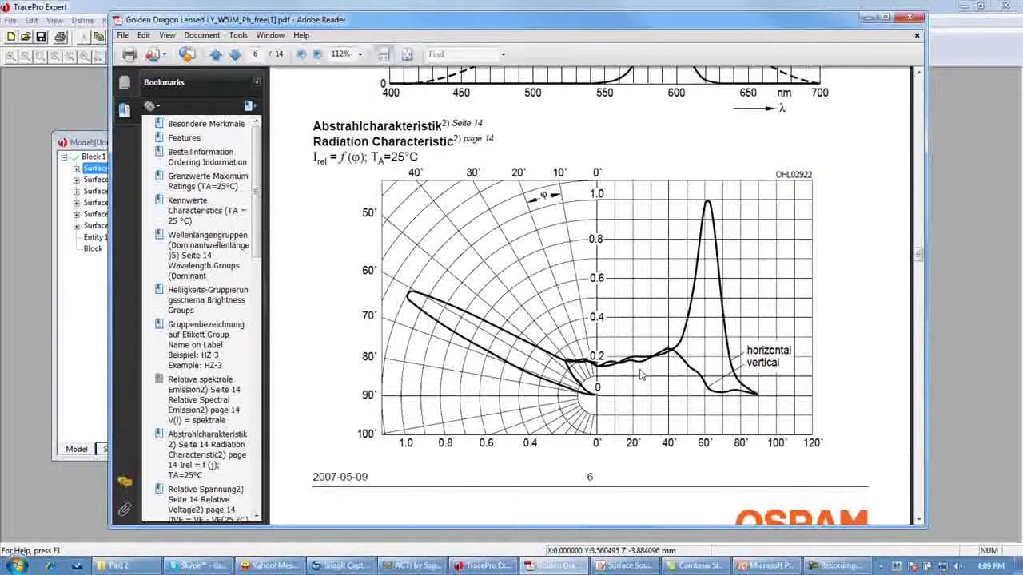
{"action": "left_click", "coordinate": [868, 17]}
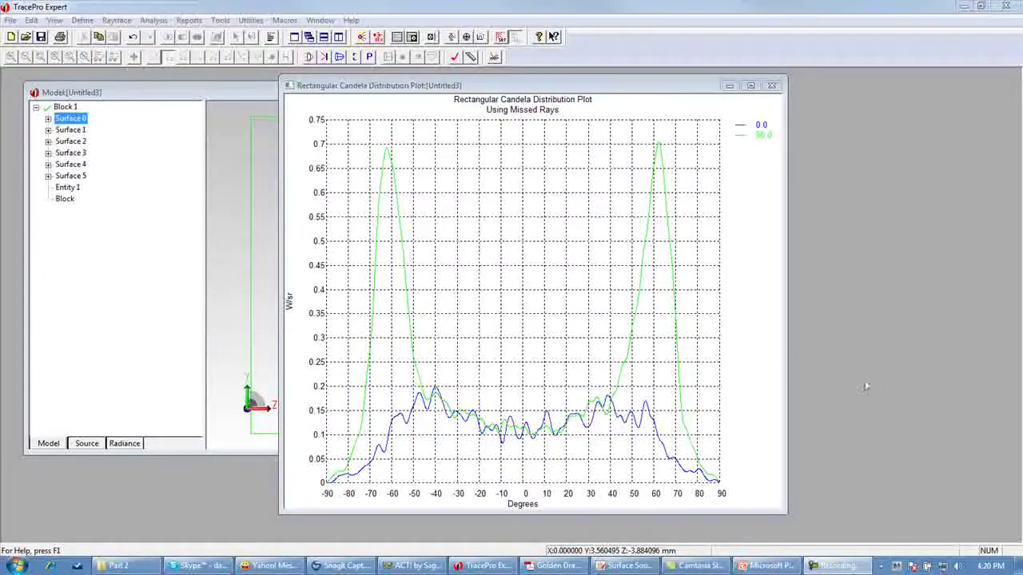
Step: Tile the model window and the Rectangular Candela Distribution plot vertically, side by side
{"action": "left_click", "coordinate": [213, 97]}
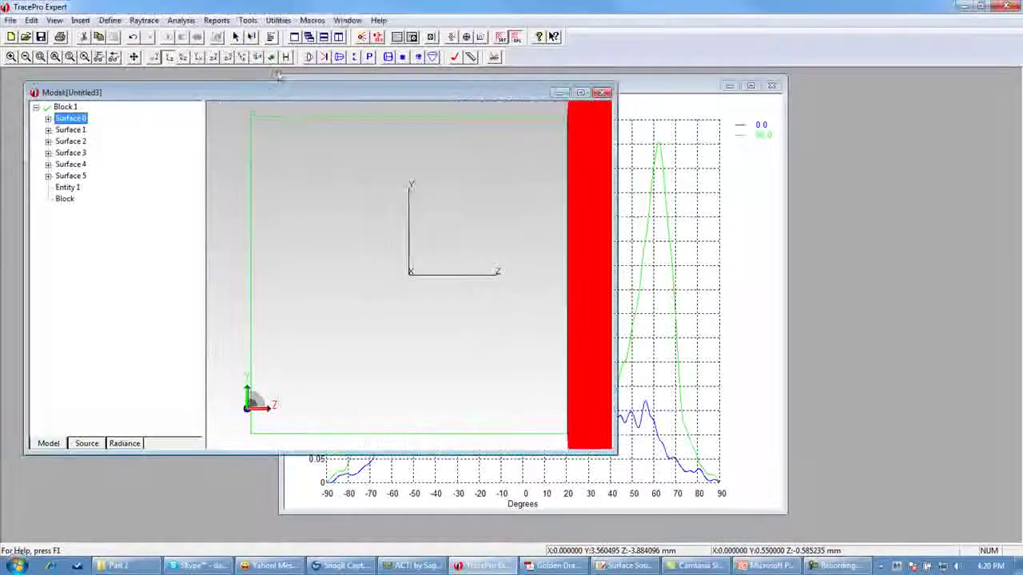
{"action": "left_click", "coordinate": [348, 20]}
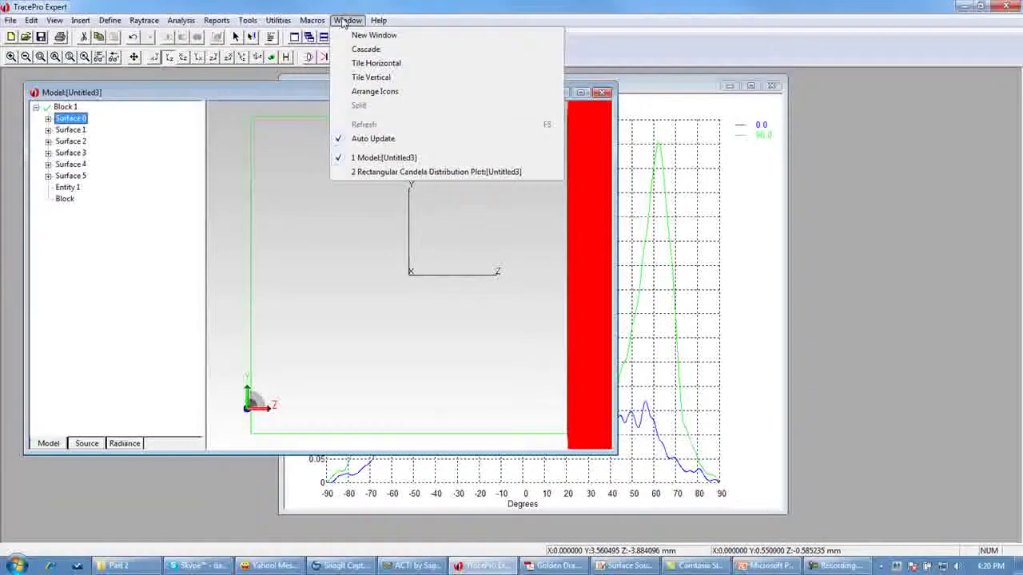
{"action": "left_click", "coordinate": [372, 78]}
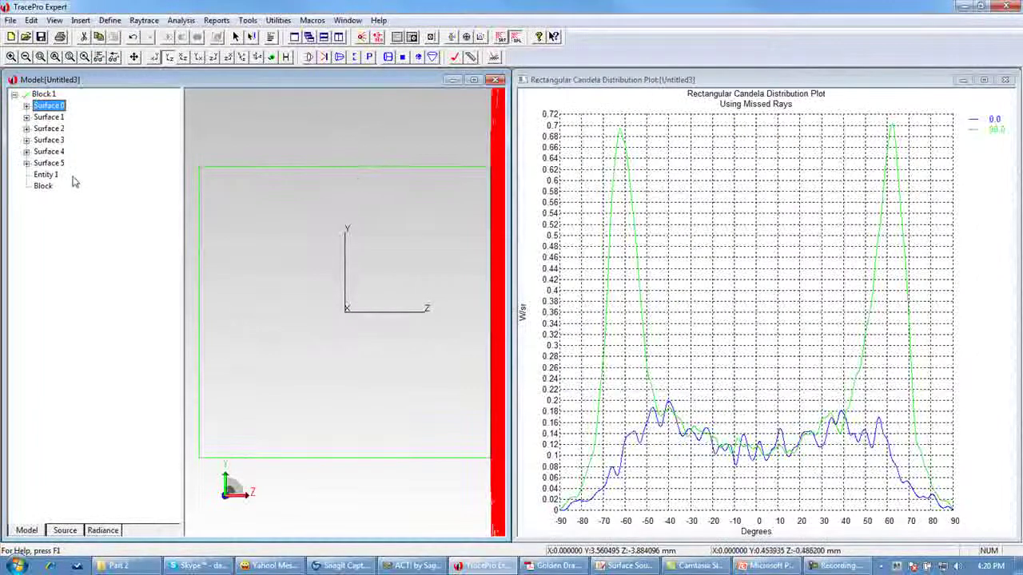
Step: Set the up vector of Surface 0's surface source to X 1, Y 0, Z 0, apply it, and retrace the source rays
{"action": "left_click", "coordinate": [55, 107]}
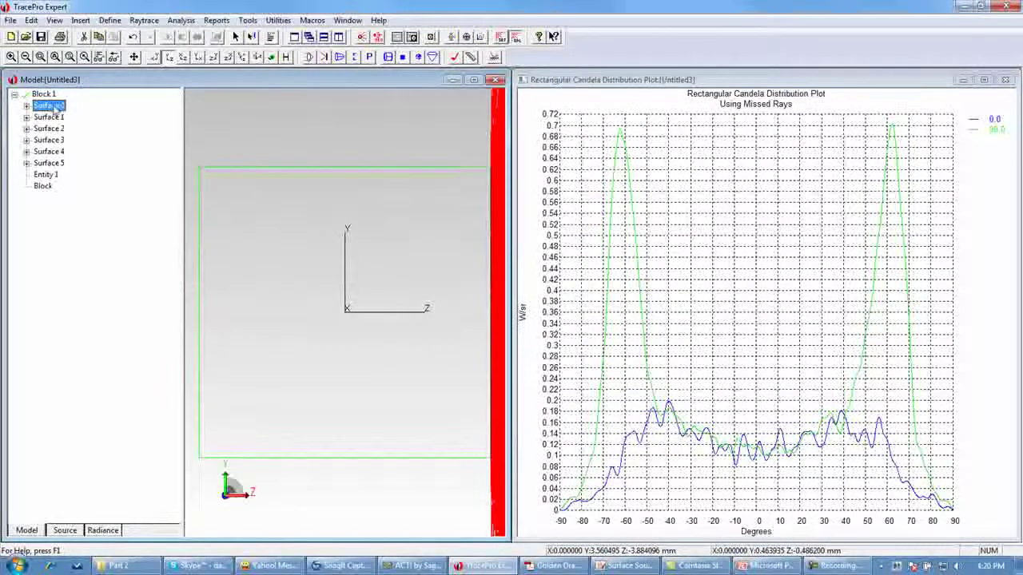
{"action": "right_click", "coordinate": [55, 109]}
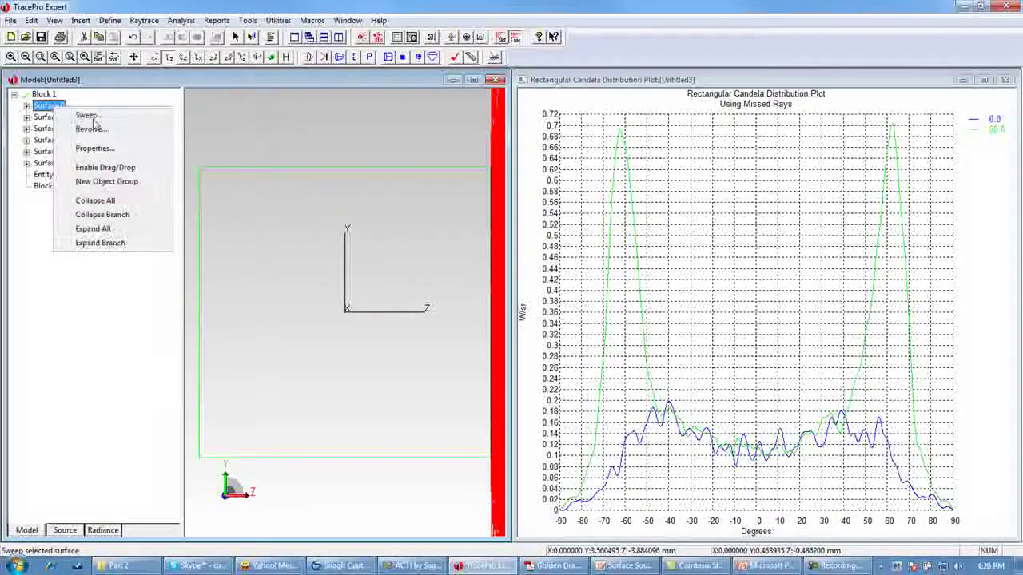
{"action": "left_click", "coordinate": [94, 149]}
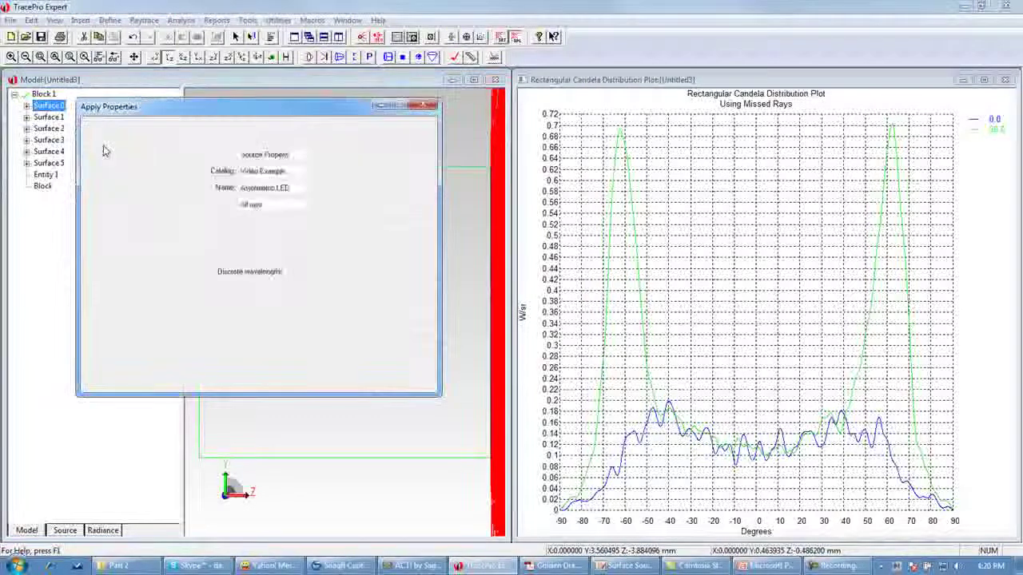
{"action": "left_click", "coordinate": [120, 273]}
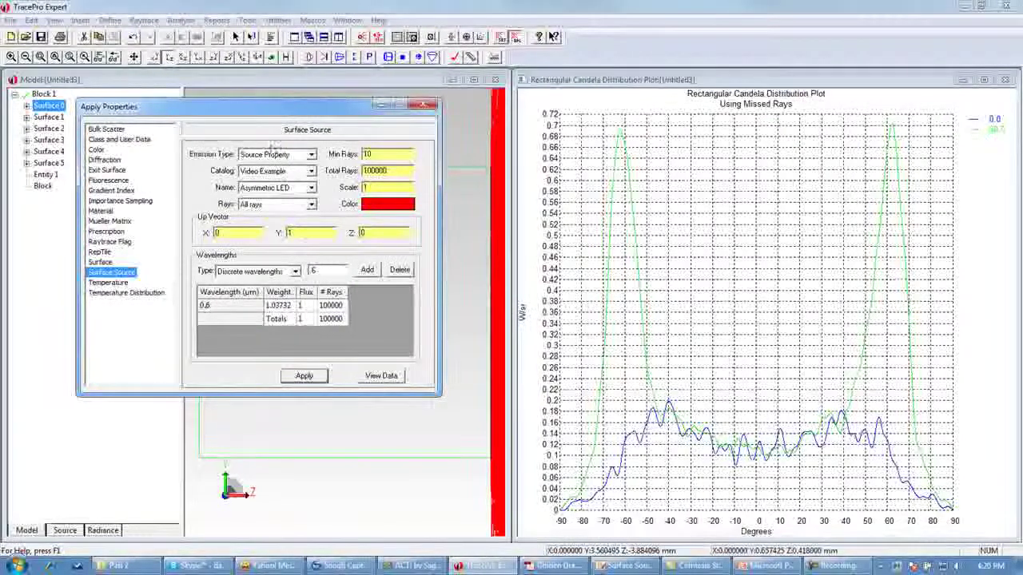
{"action": "double_click", "coordinate": [306, 233]}
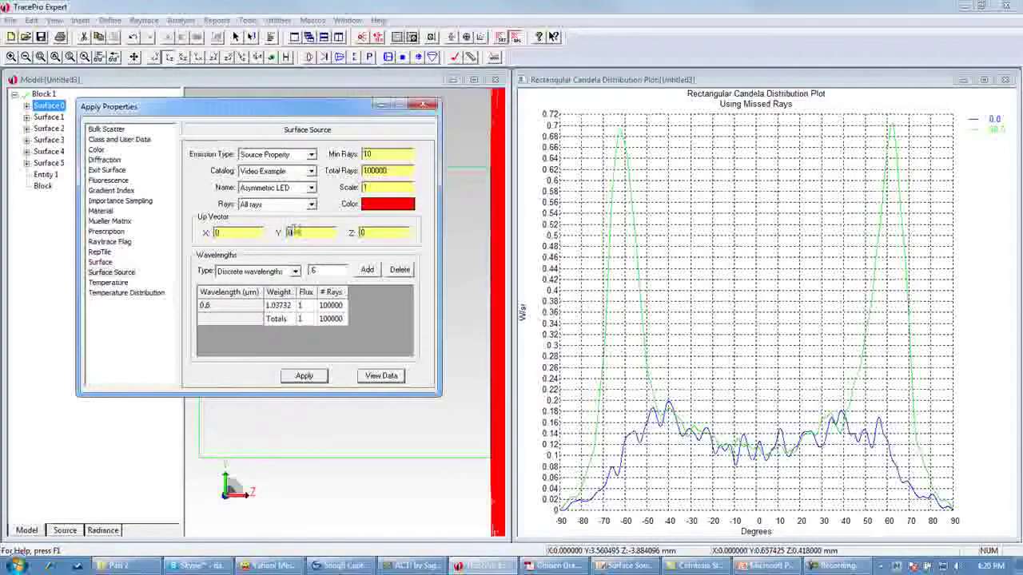
{"action": "type", "text": "1"}
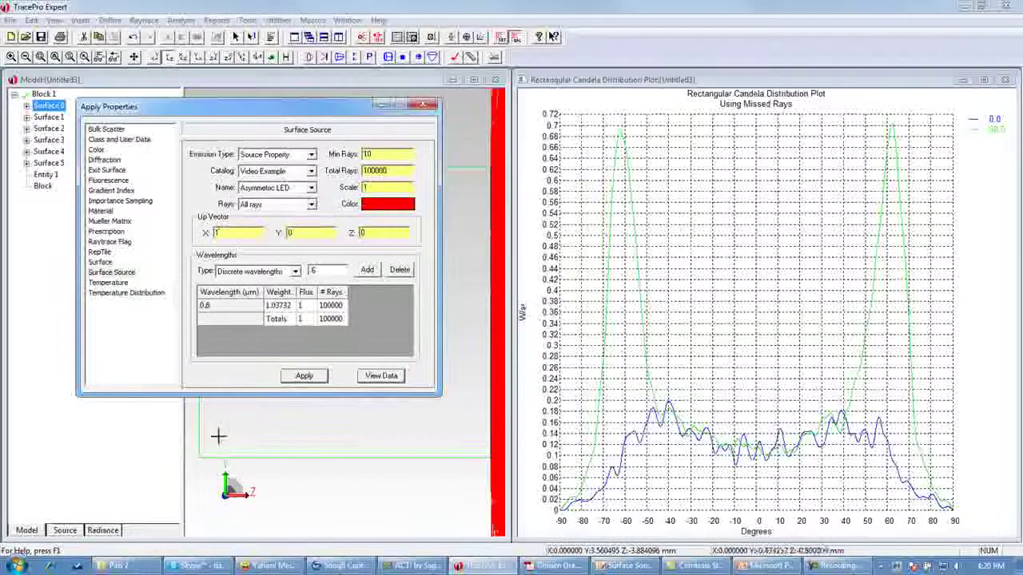
{"action": "left_click", "coordinate": [303, 378]}
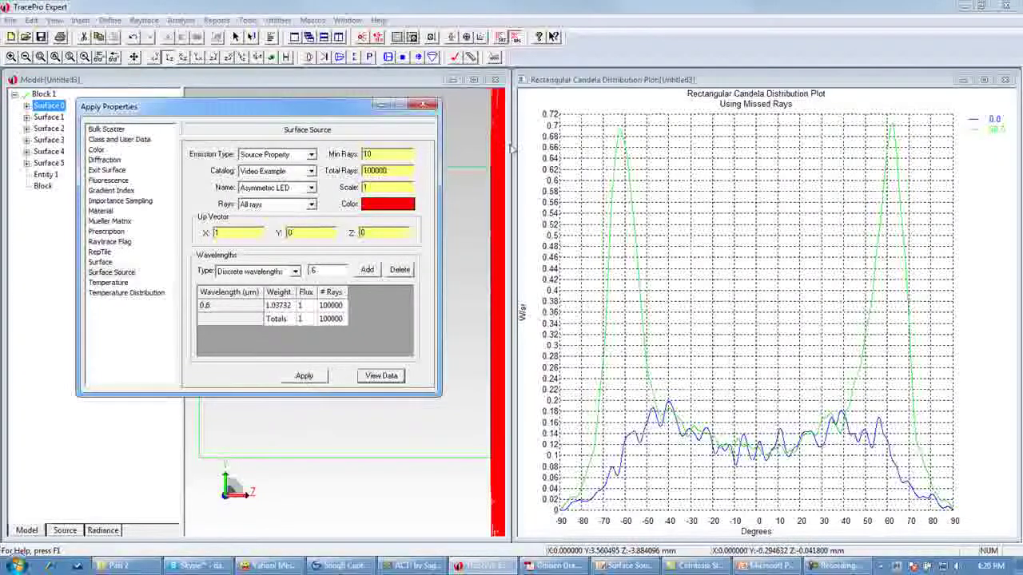
{"action": "left_click", "coordinate": [363, 38]}
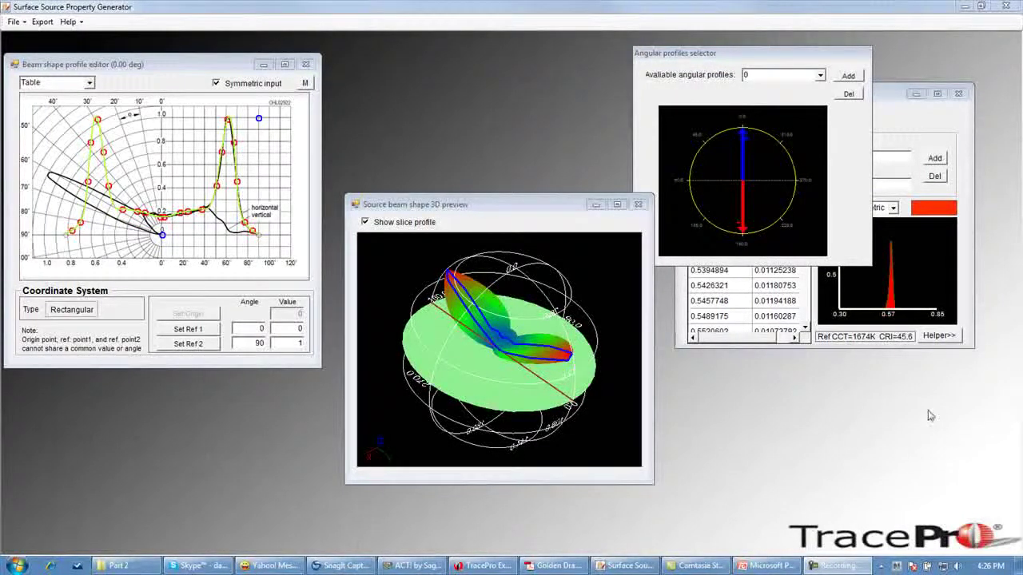
Step: In the Surface Source Property Generator, spread out the angular profiles, wavelengths and beam shape windows and show the spectrum input helper
{"action": "left_click_drag", "start_coordinate": [799, 57], "coordinate": [506, 39]}
{"action": "left_click_drag", "start_coordinate": [838, 94], "coordinate": [570, 92]}
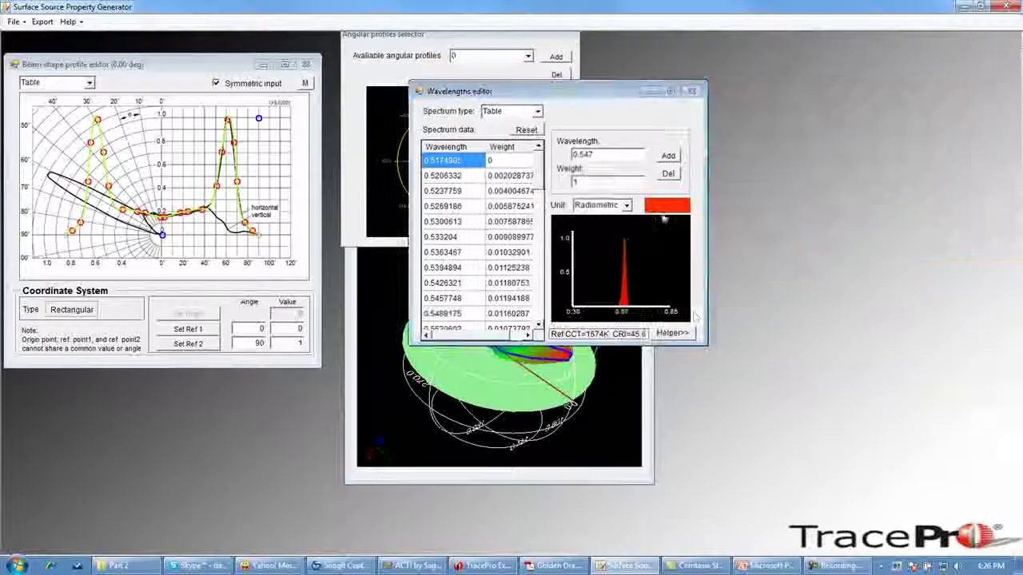
{"action": "left_click", "coordinate": [675, 334]}
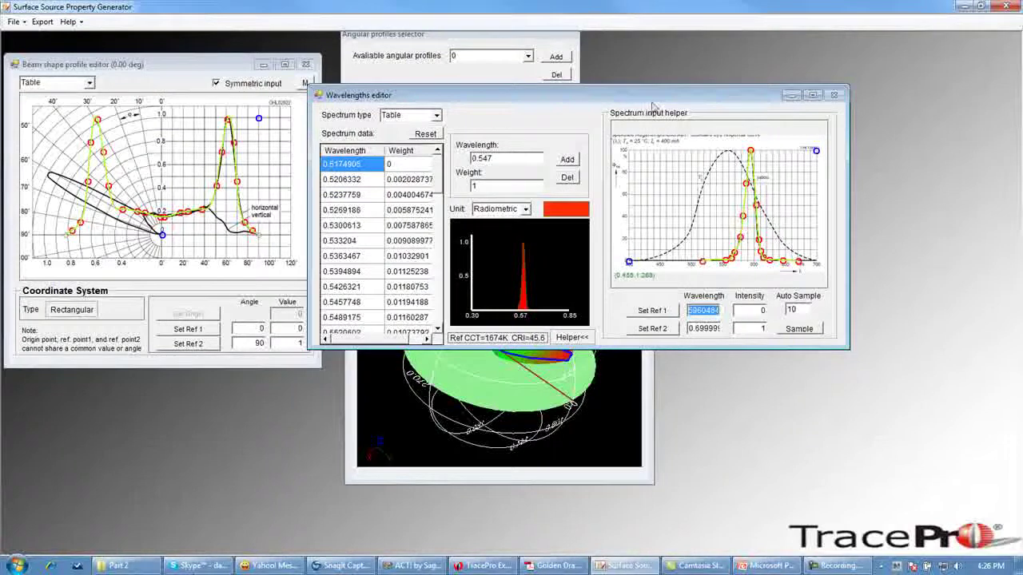
{"action": "left_click_drag", "start_coordinate": [653, 103], "coordinate": [778, 153]}
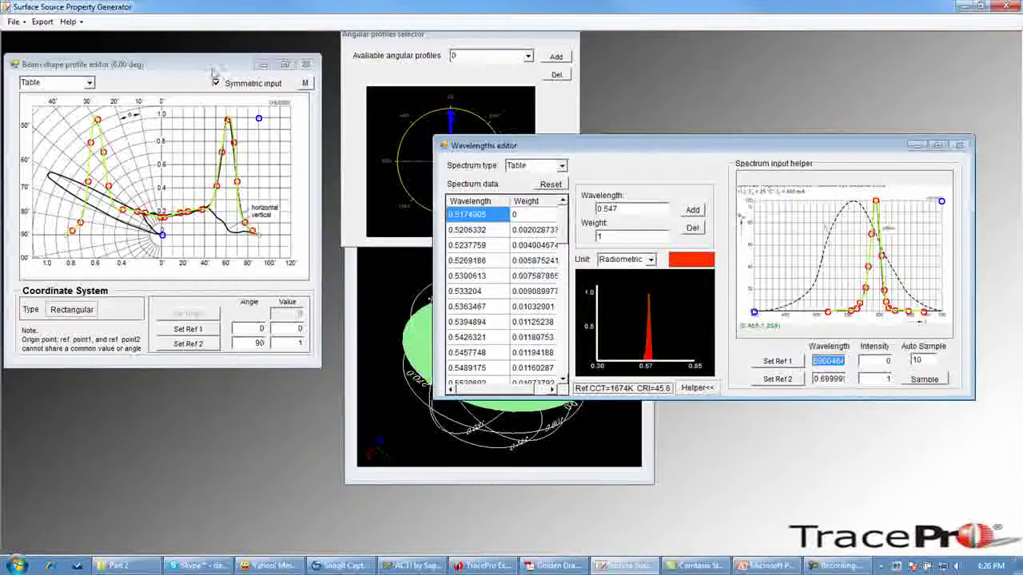
{"action": "left_click_drag", "start_coordinate": [192, 67], "coordinate": [204, 66]}
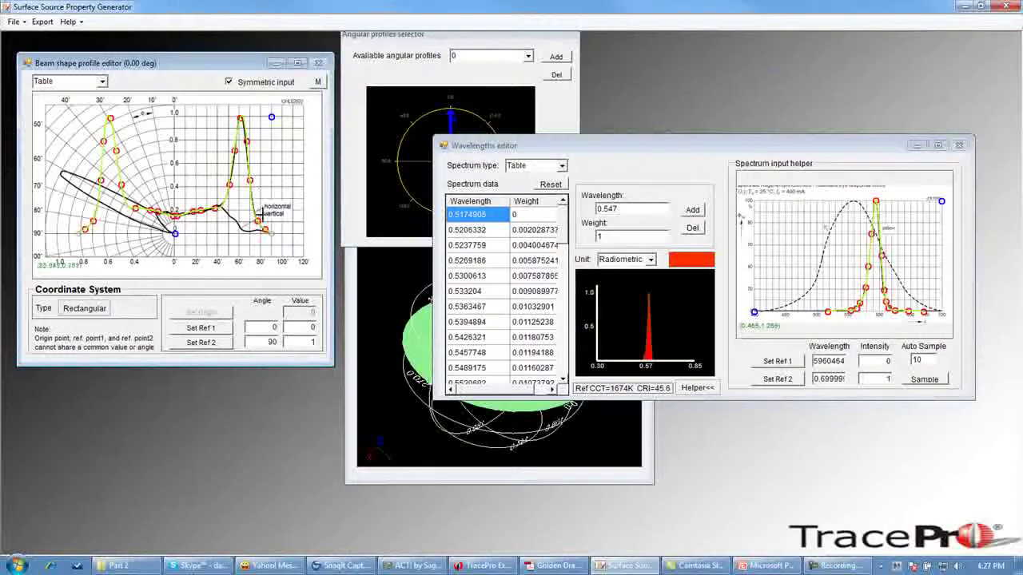
Step: Display the 90-degree angular profile in the beam shape profile editor, and return to the candela plot in TracePro
{"action": "left_click", "coordinate": [474, 40]}
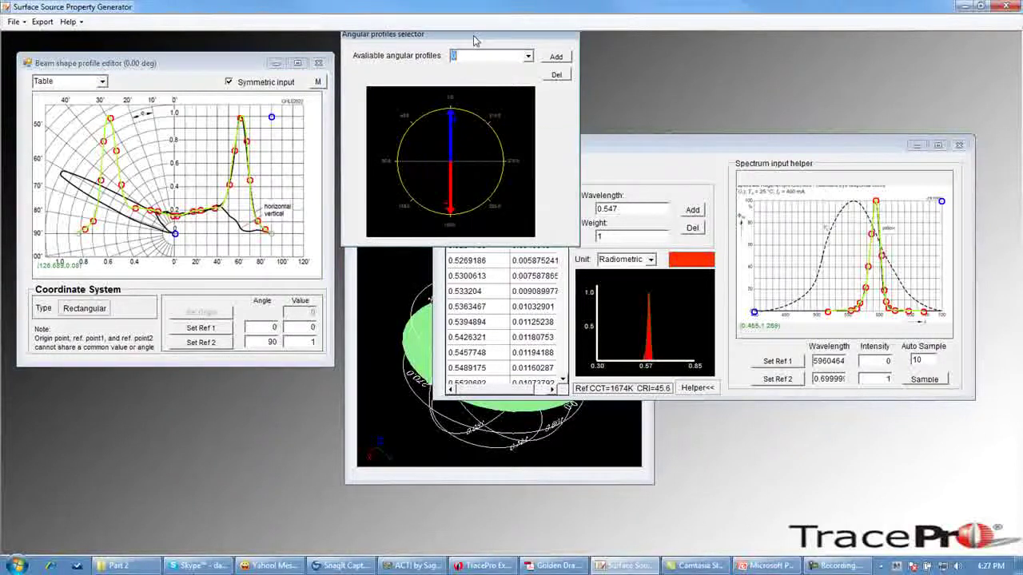
{"action": "left_click_drag", "start_coordinate": [474, 40], "coordinate": [478, 54]}
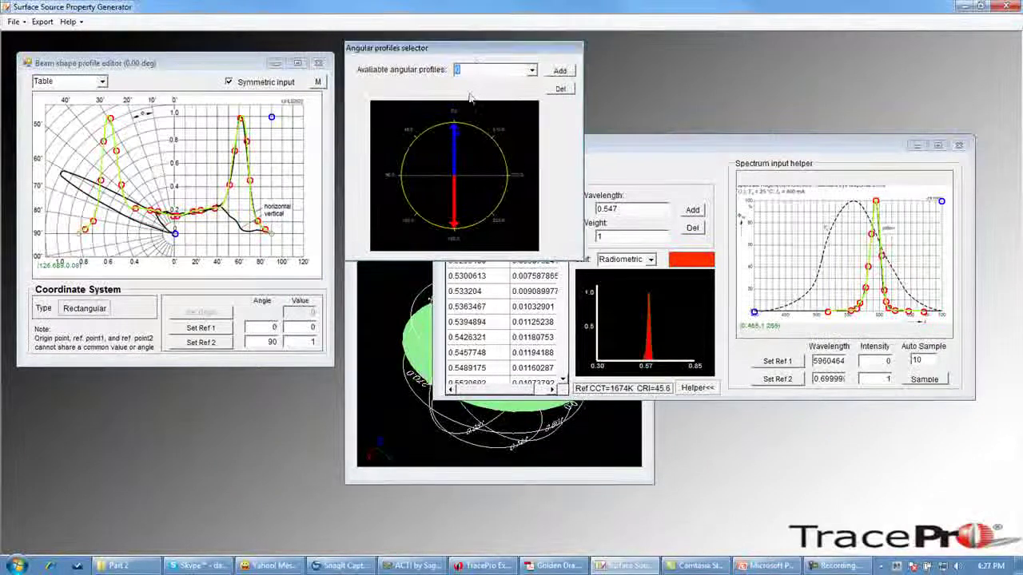
{"action": "left_click", "coordinate": [531, 70]}
{"action": "left_click", "coordinate": [472, 95]}
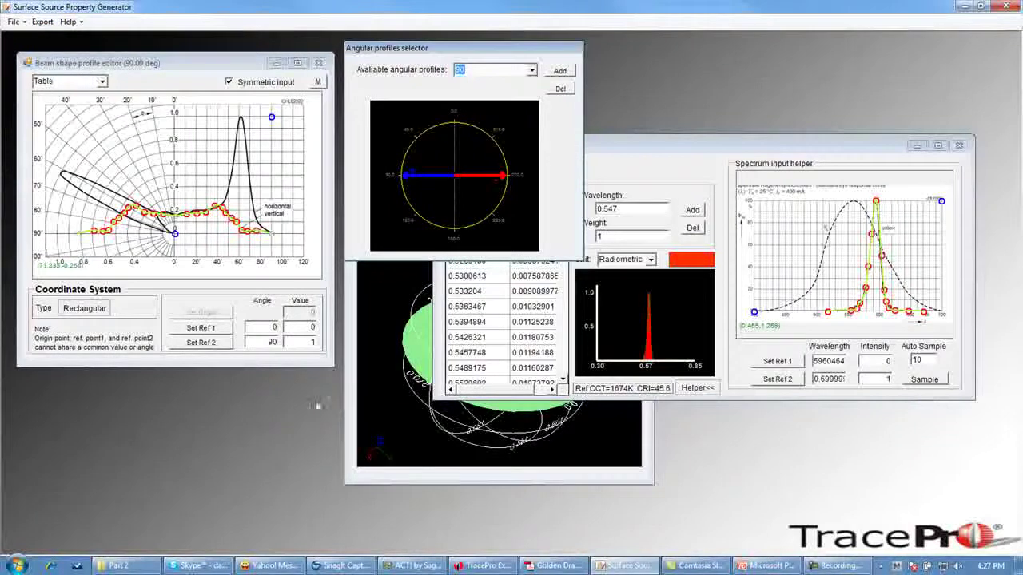
{"action": "left_click", "coordinate": [489, 567]}
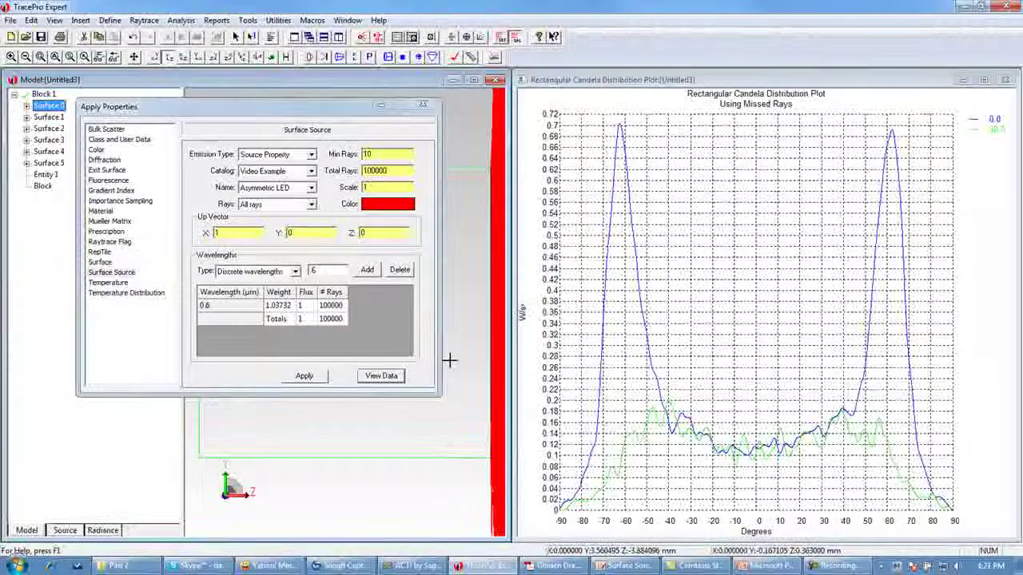